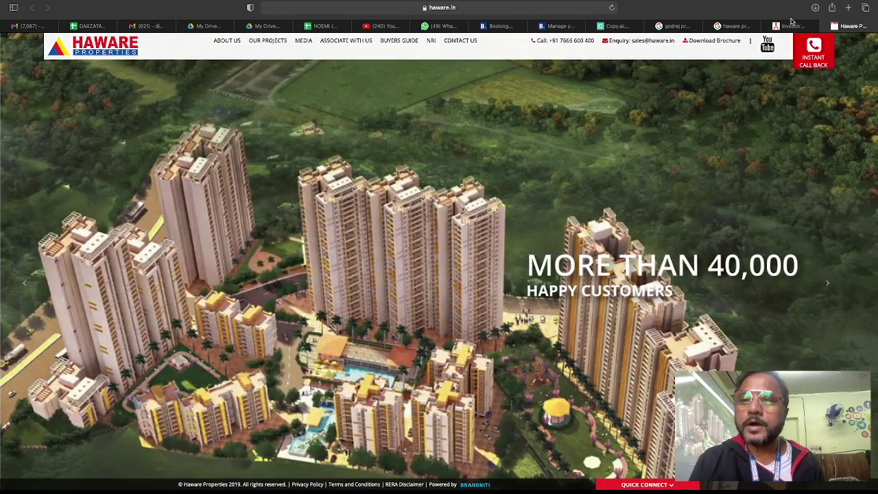
- Switch to the Arihant Superstructures site, open its home page and dismiss the enquiry form
click(791, 25)
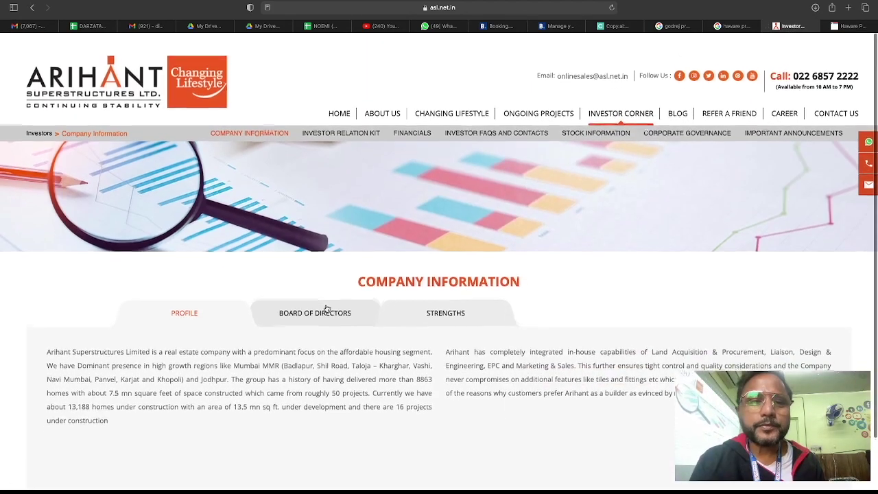
click(339, 110)
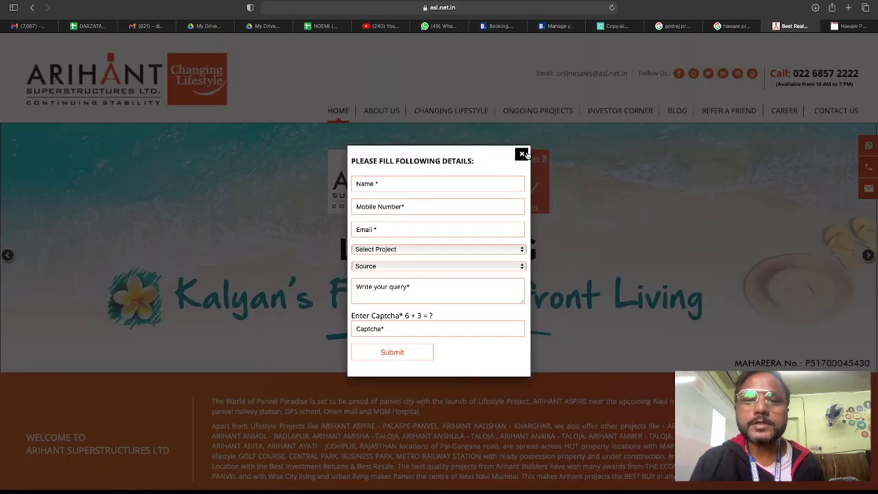
click(523, 155)
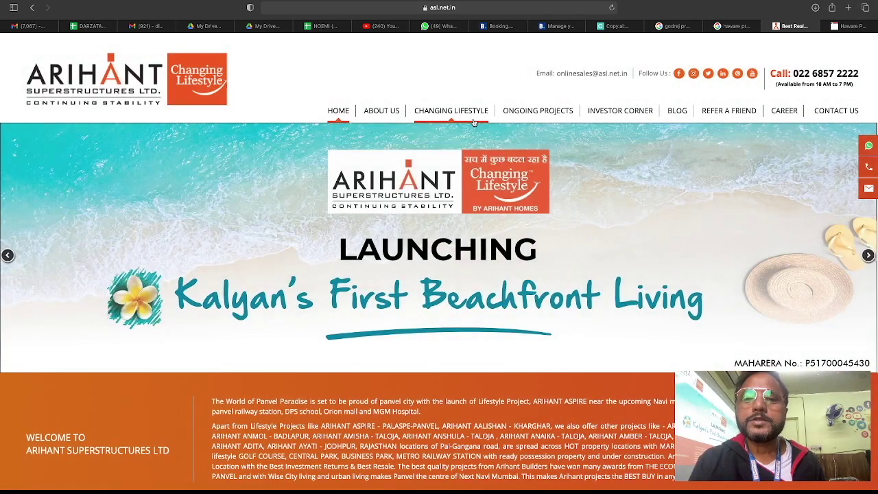
mouse_move(531, 118)
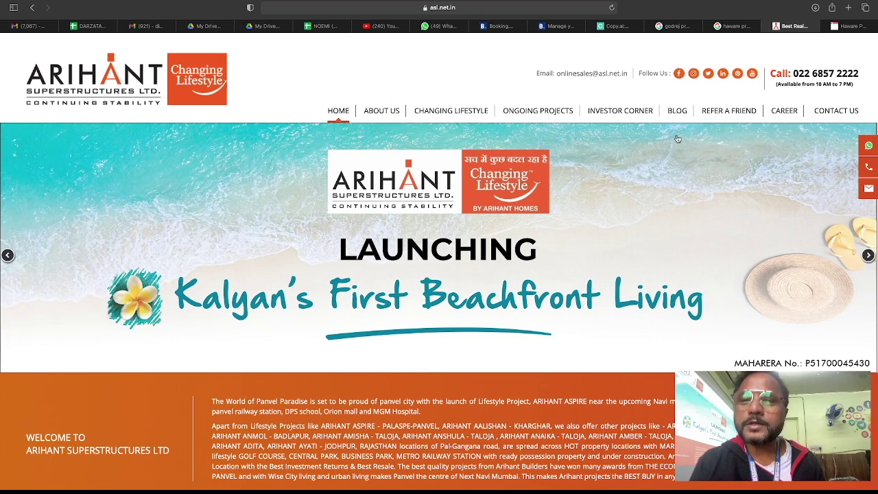
- Open the Arihant blog page, return to the home page and look over its welcome section
click(681, 114)
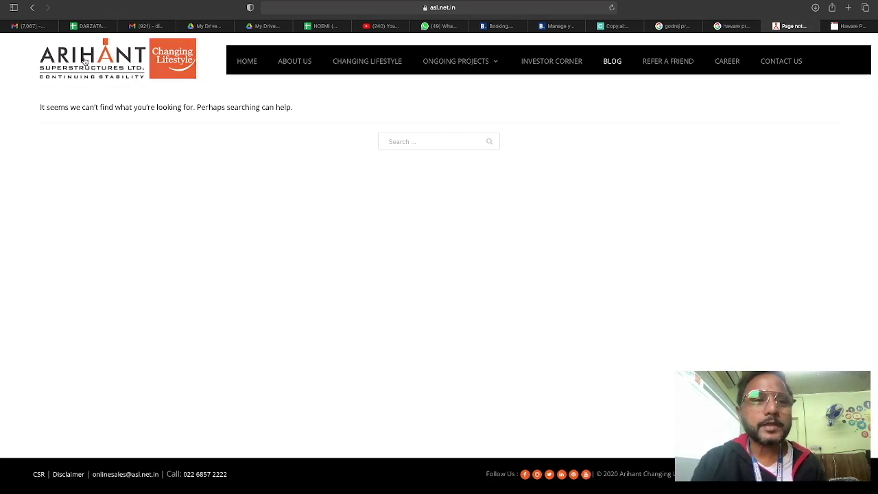
click(33, 8)
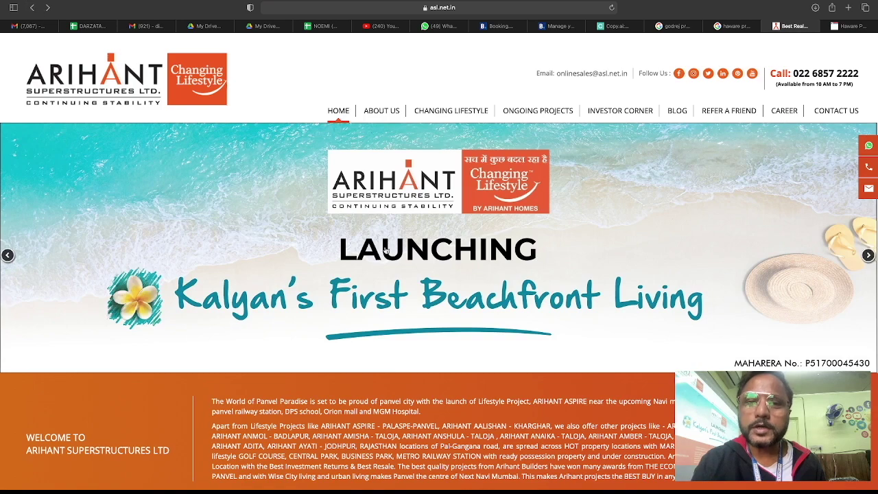
scroll(351, 310, down, 1)
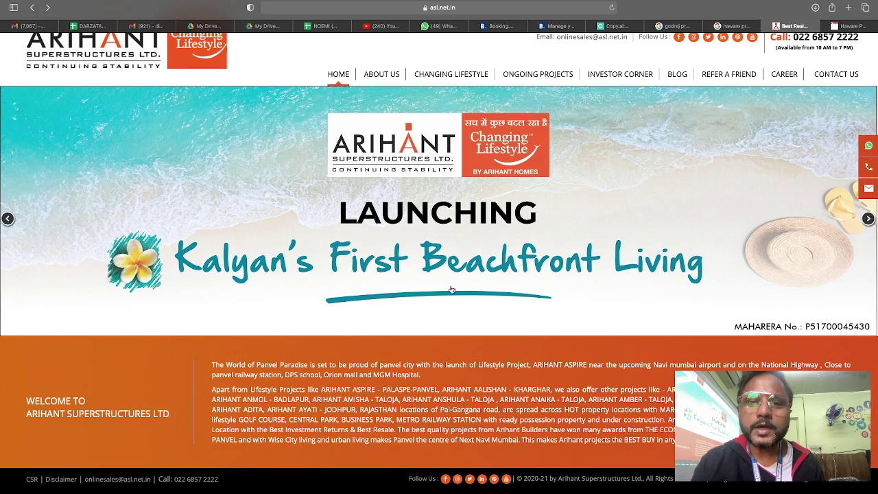
scroll(465, 185, up, 1)
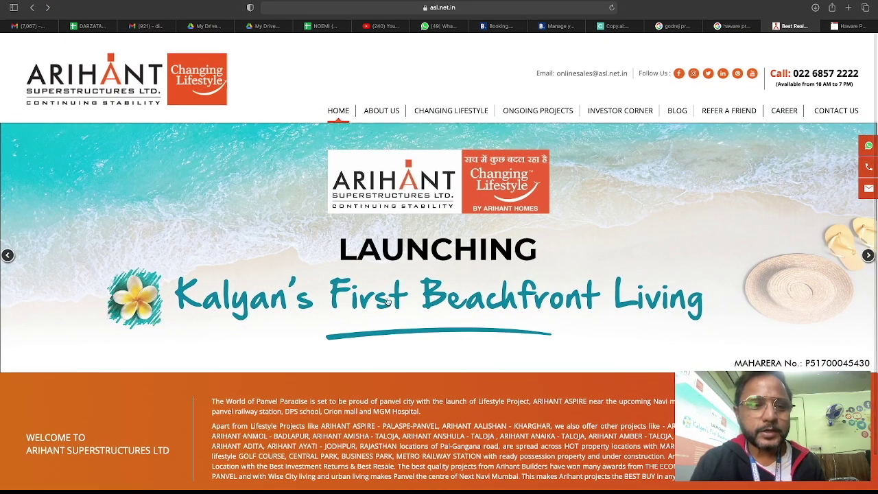
- Browse the home page banner slides, including Vision, Mission and Policy, Arihant Advika and the Kalyan beachfront launch
click(869, 255)
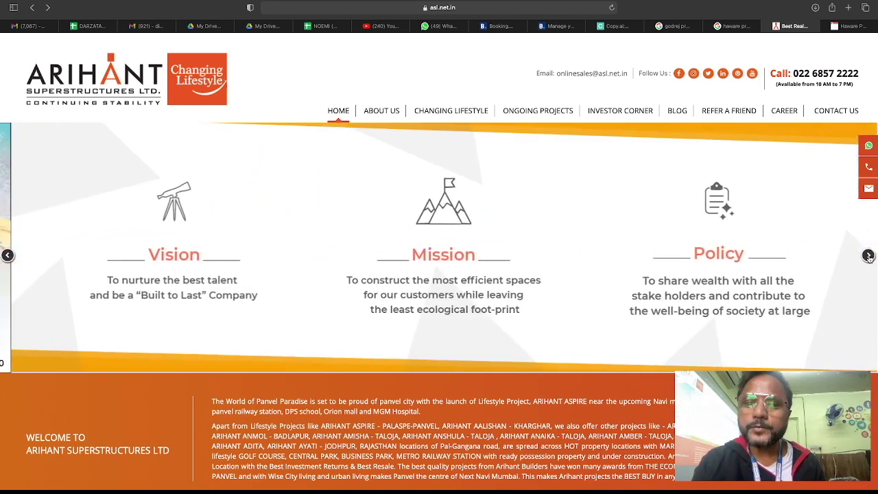
click(868, 256)
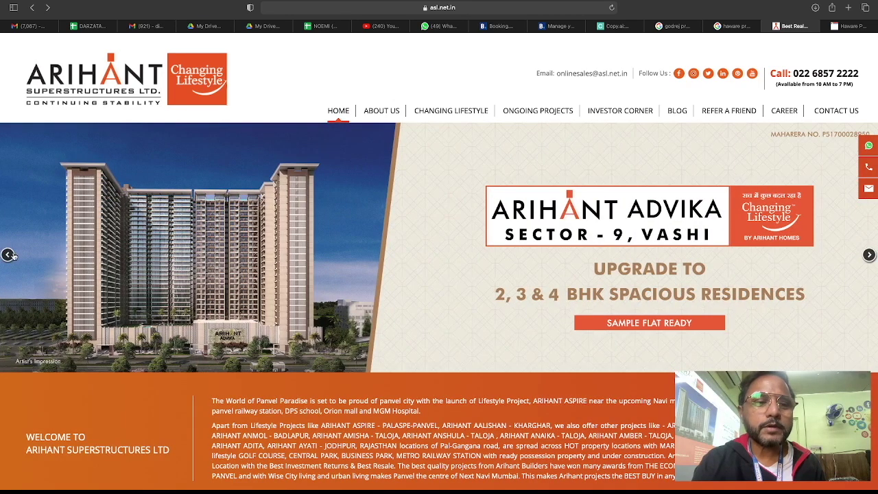
click(8, 255)
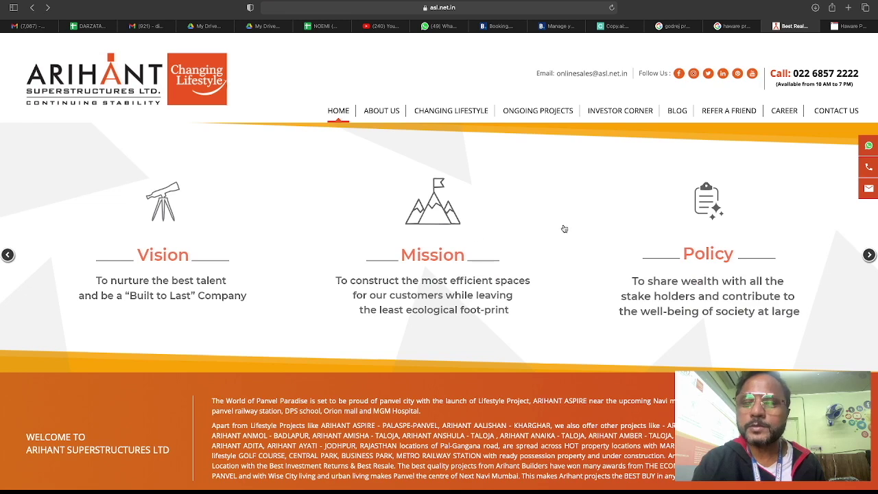
click(869, 255)
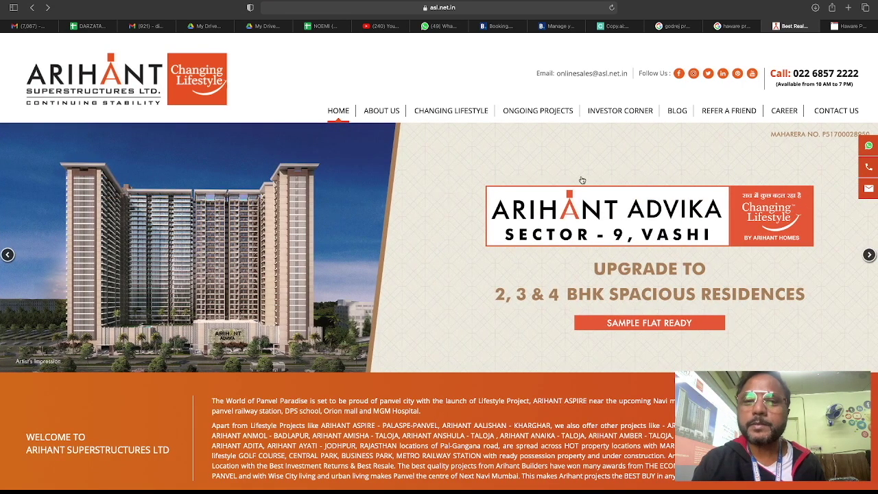
click(869, 255)
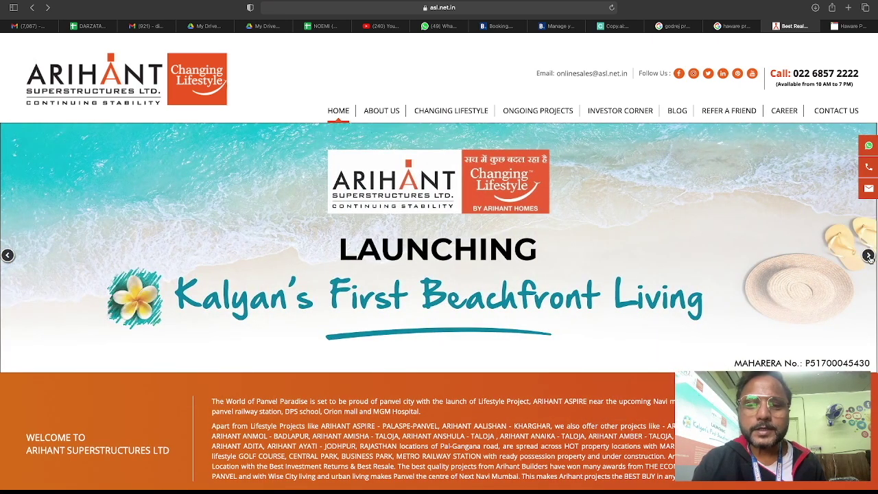
click(869, 255)
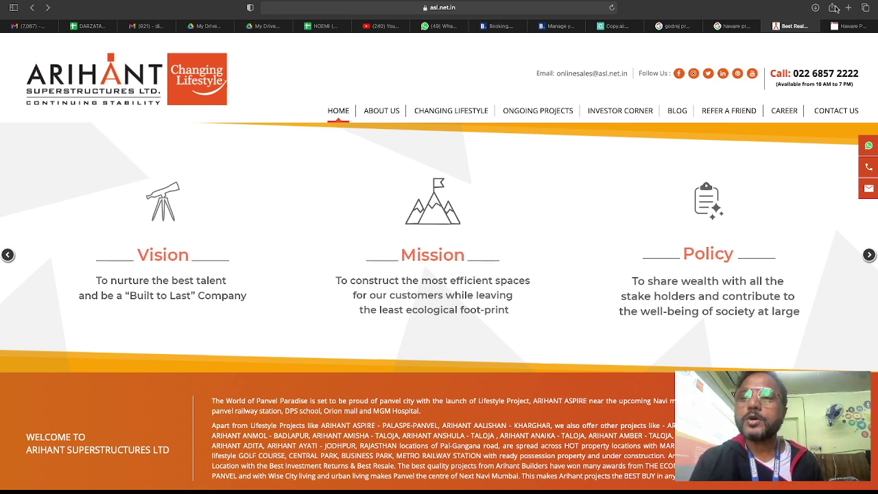
- Switch to the Haware Properties site and view the Overview's History, Brand, Vision & Mission and Management sections
click(847, 28)
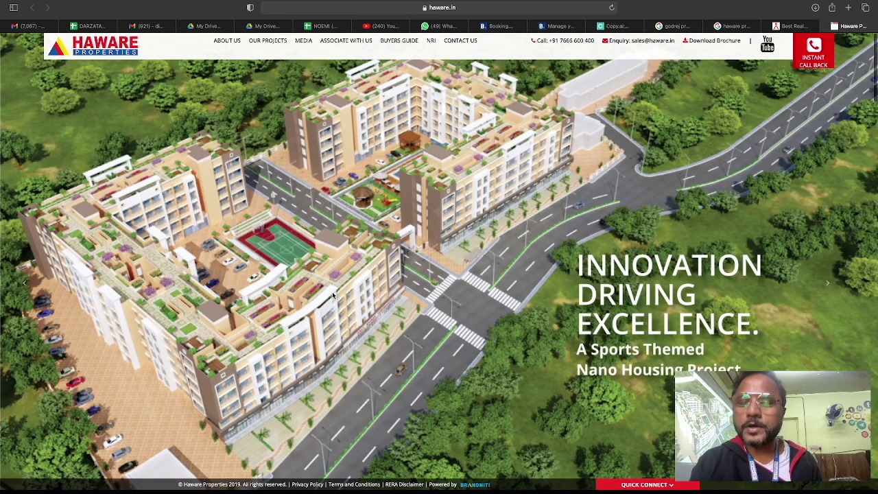
scroll(256, 292, down, 5)
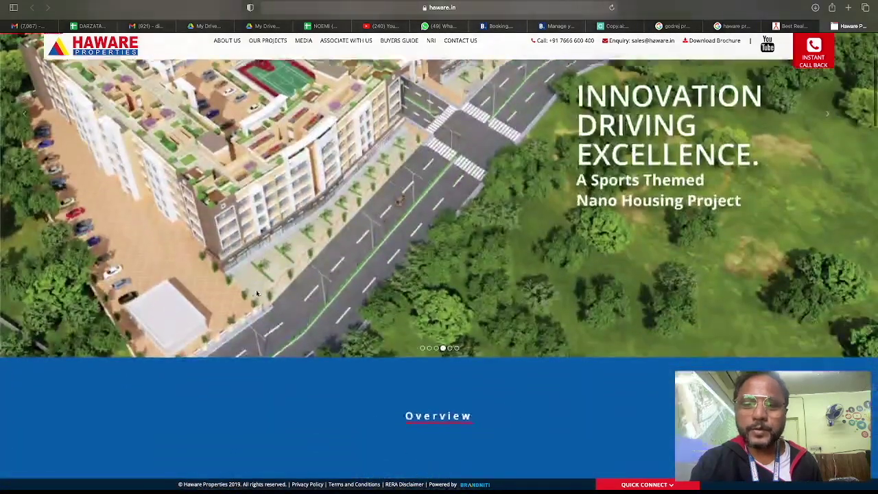
scroll(257, 293, down, 3)
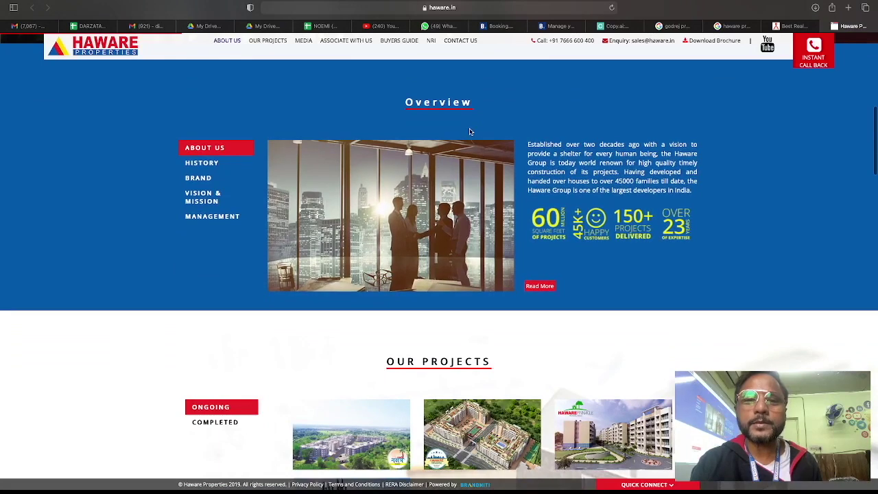
click(202, 163)
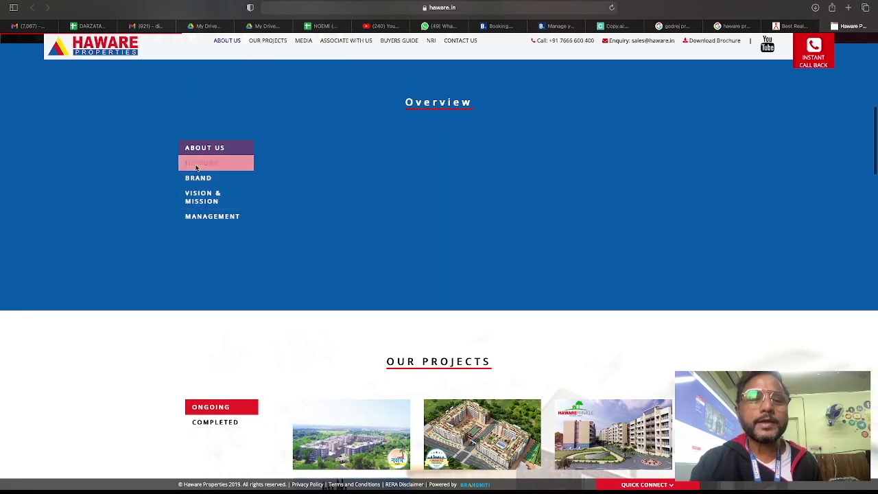
click(198, 179)
click(218, 197)
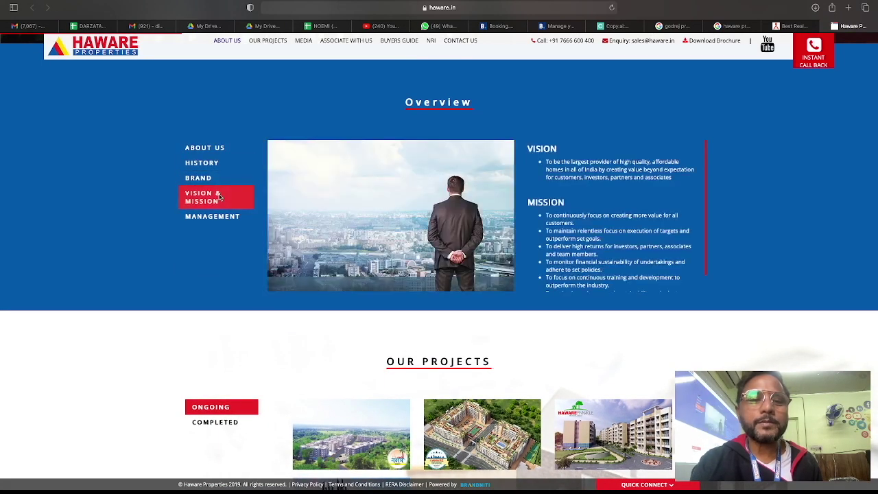
click(224, 218)
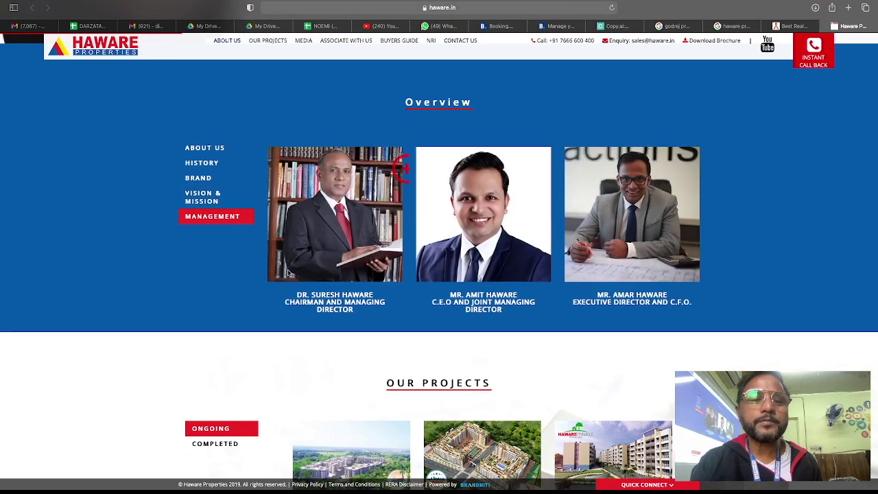
- Review the Haware Overview sections again in order, from About Us through to Management
click(218, 148)
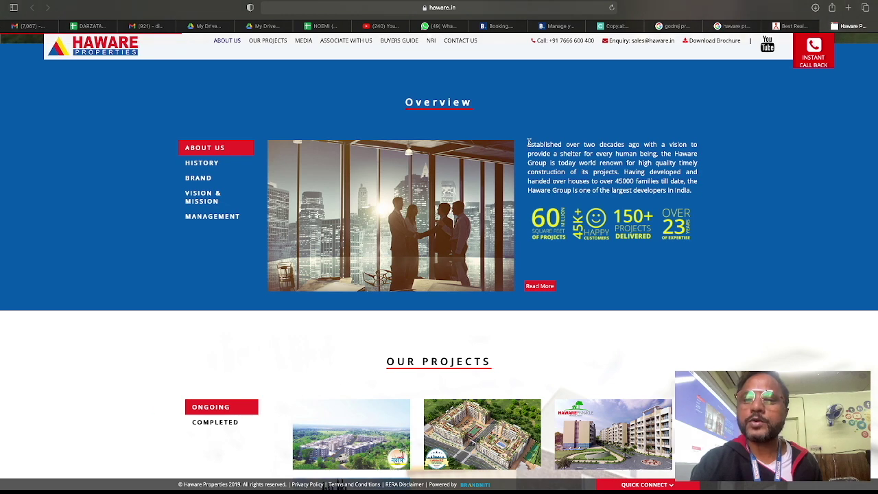
click(203, 163)
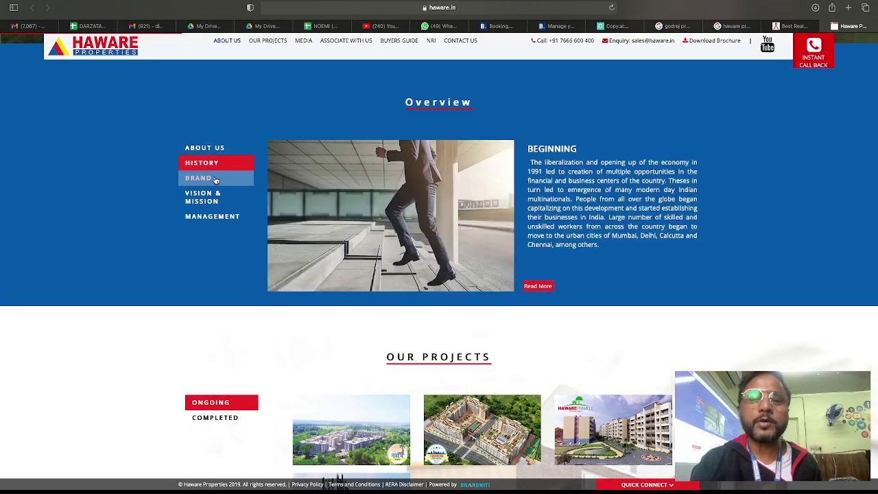
click(215, 180)
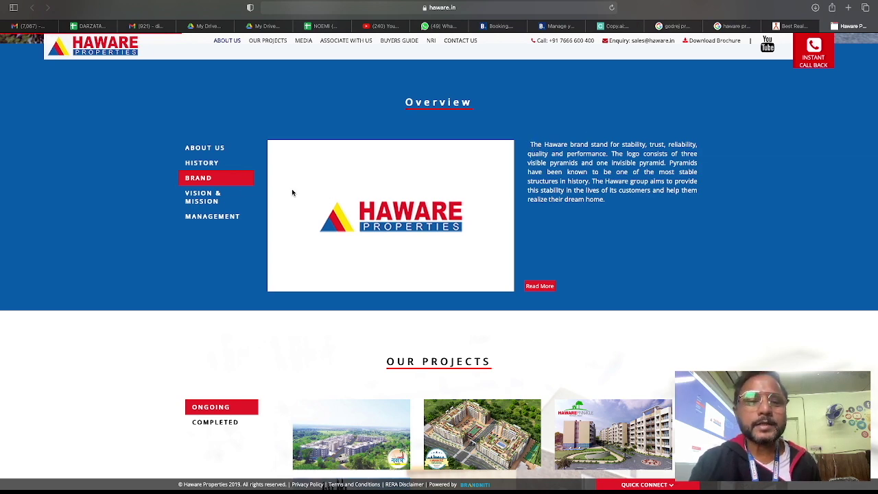
click(204, 197)
click(213, 216)
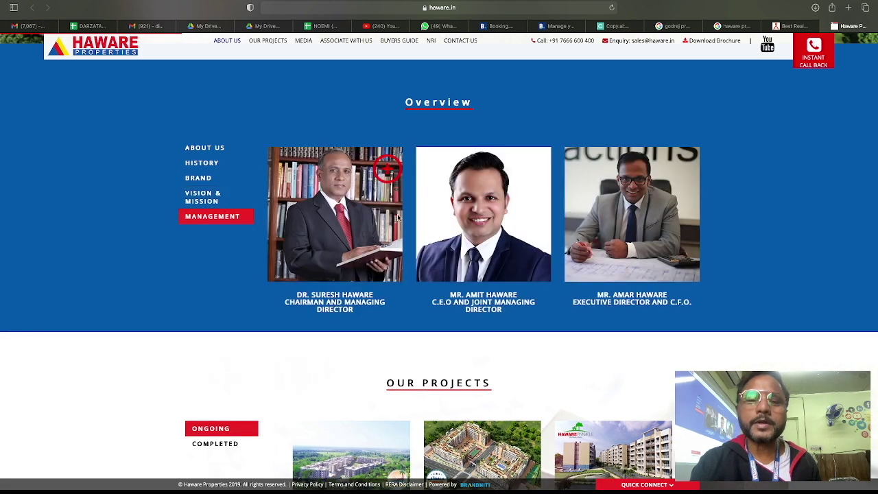
- Examine the rest of the Haware home page, from Our Projects and Media through Buyers Guide to Contact Us
scroll(328, 260, down, 5)
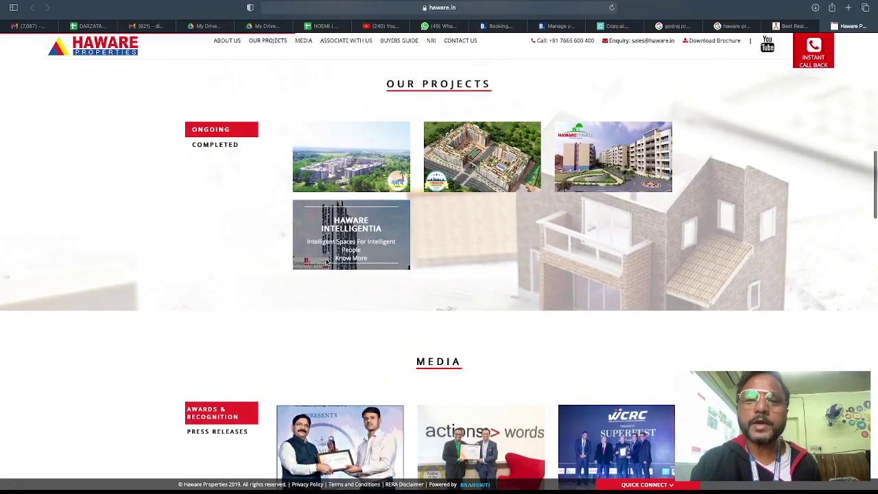
scroll(326, 261, down, 4)
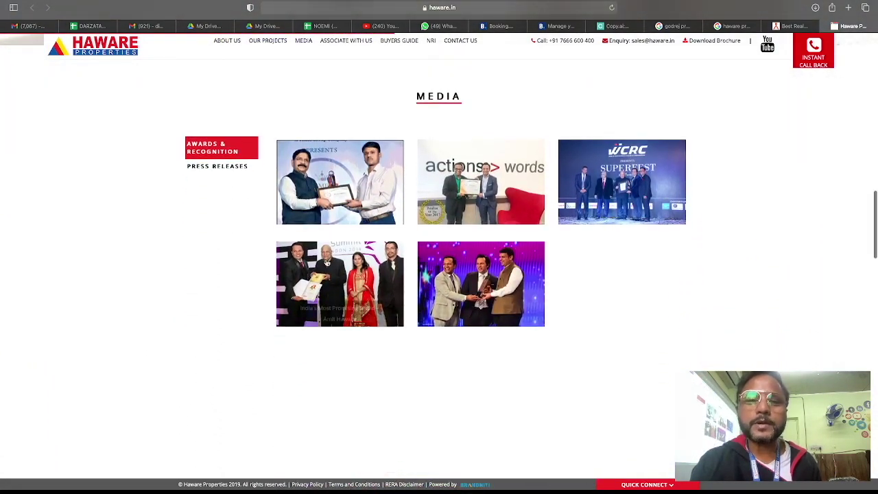
scroll(327, 261, down, 8)
scroll(326, 262, down, 2)
scroll(326, 262, up, 2)
scroll(327, 262, down, 2)
scroll(326, 262, down, 12)
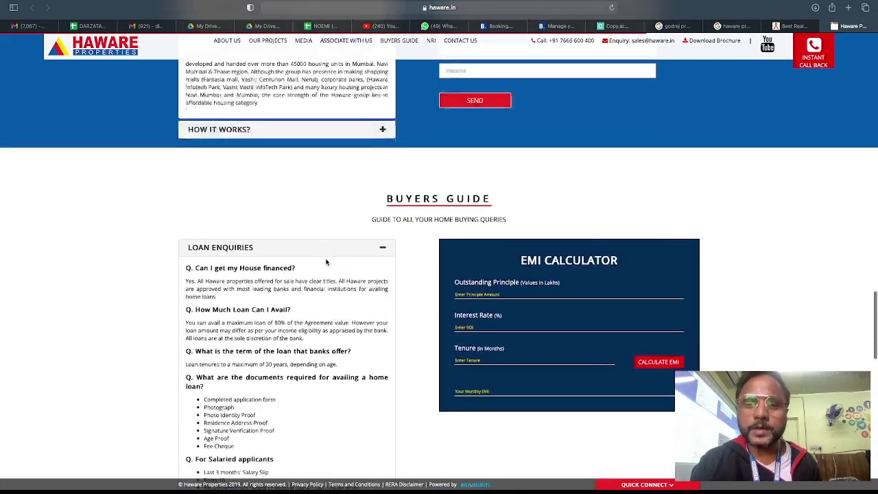
scroll(327, 261, down, 4)
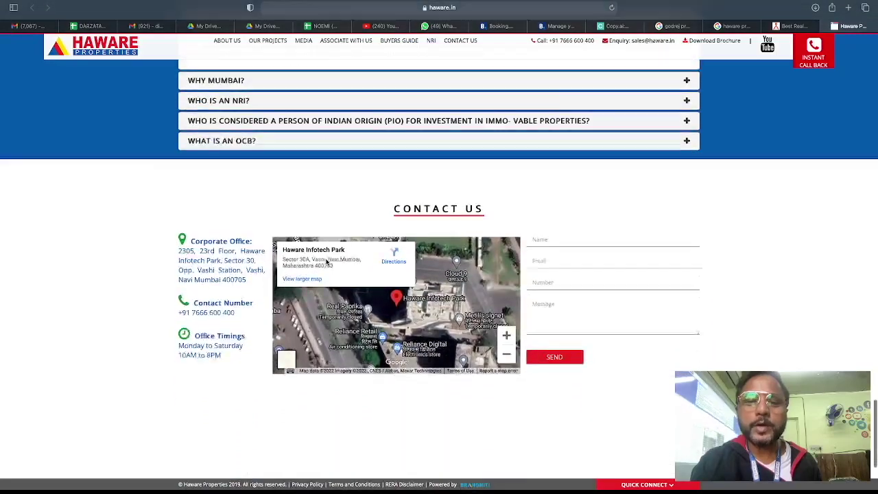
- Return to the Haware home page banner and look over the Overview section below it
scroll(326, 262, up, 20)
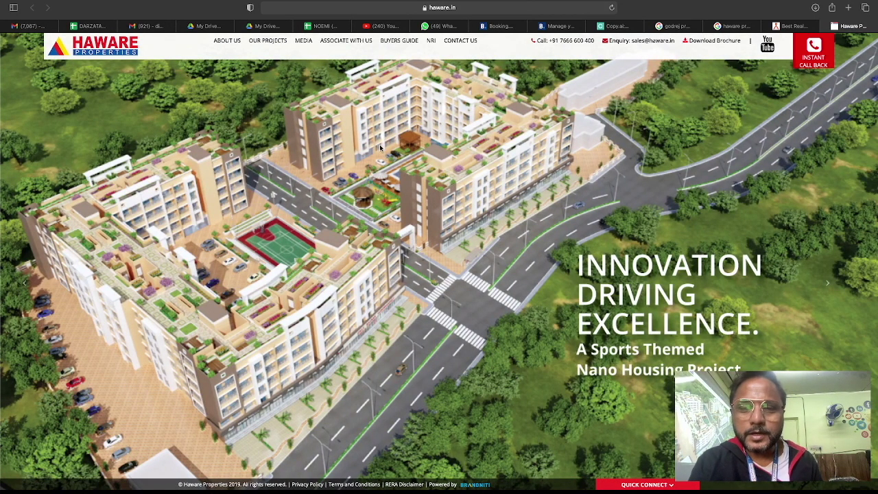
scroll(366, 255, down, 8)
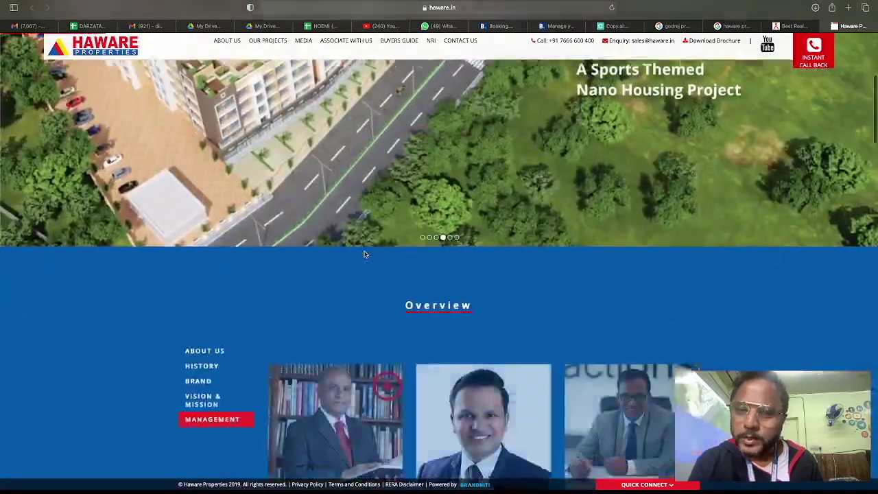
scroll(365, 255, down, 2)
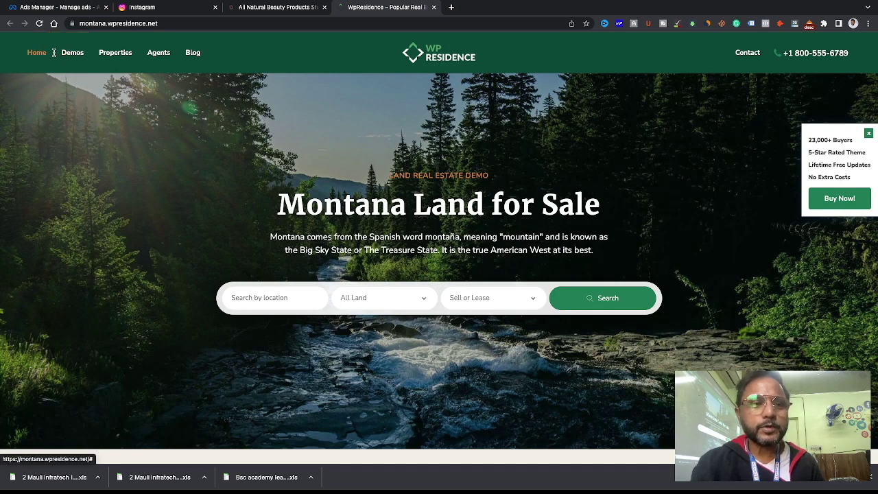
- Examine the WPResidence demo's navigation menu, highlight the "Montana Land for Sale" heading and clear the selection
mouse_move(135, 57)
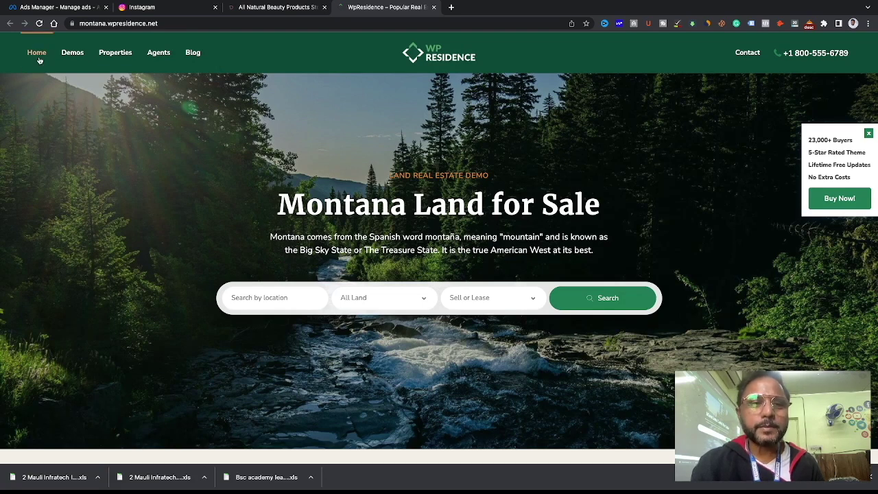
mouse_move(164, 49)
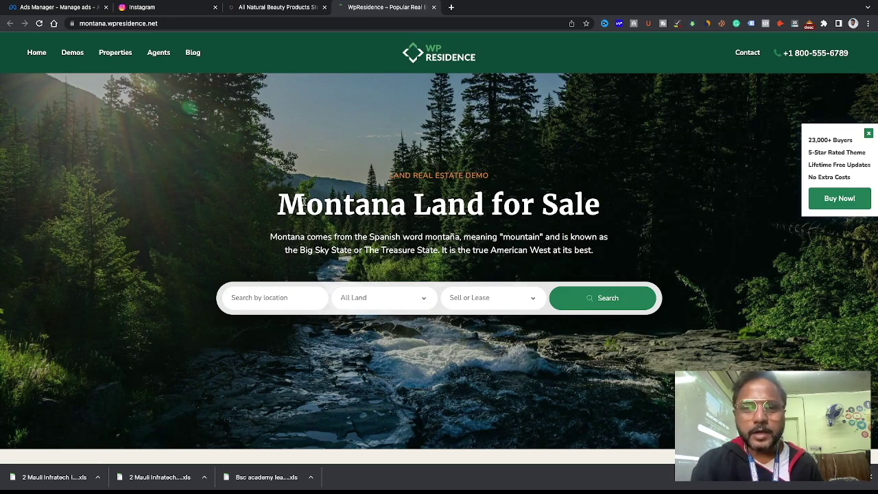
drag(273, 209, 600, 206)
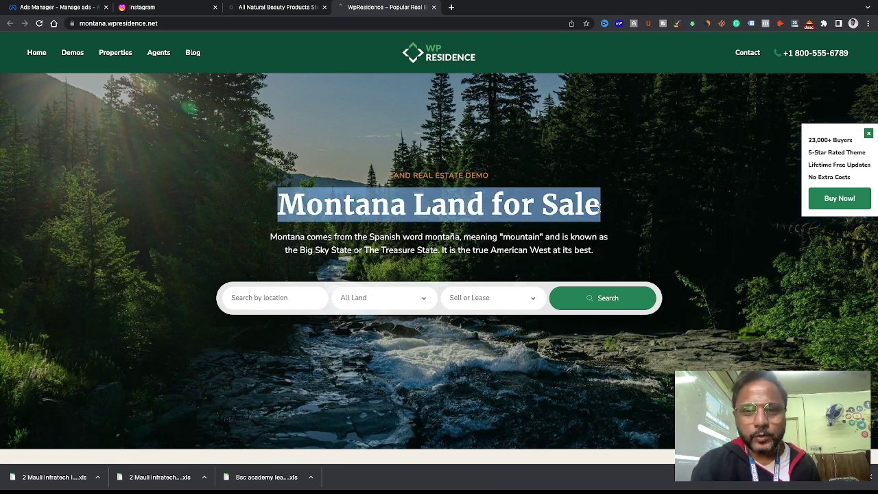
click(600, 212)
drag(598, 210, 279, 199)
click(271, 214)
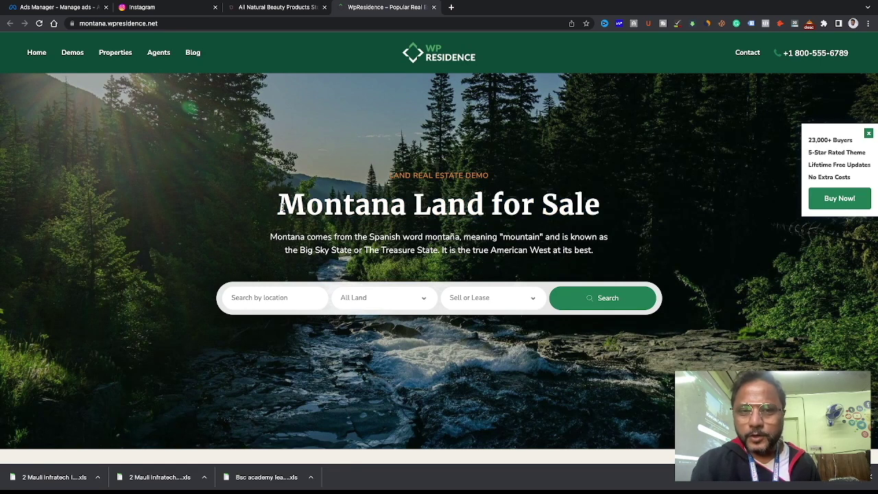
- Highlight the "Montana Land for Sale" heading and the introductory paragraph below it in the WPResidence banner
drag(280, 199, 600, 214)
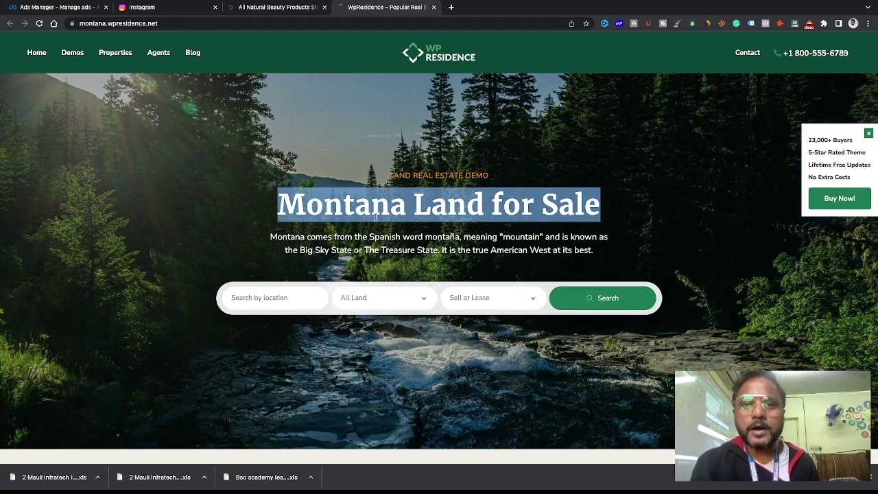
scroll(376, 217, down, 1)
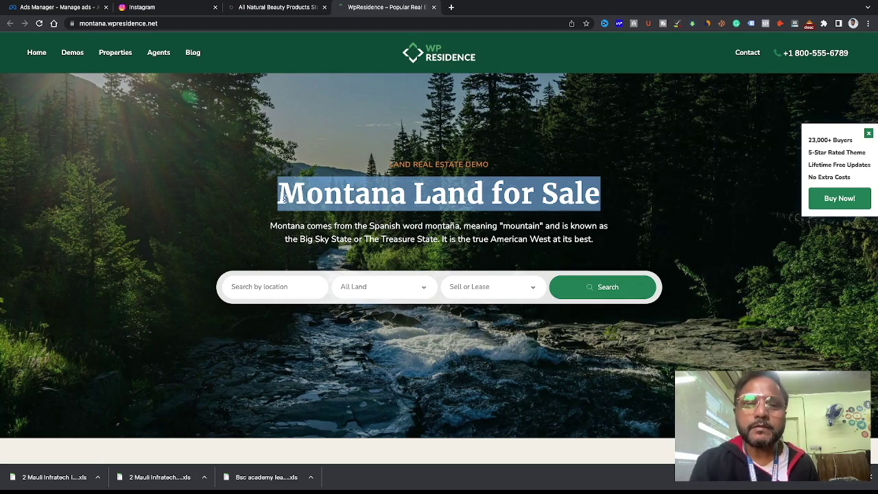
scroll(278, 197, down, 1)
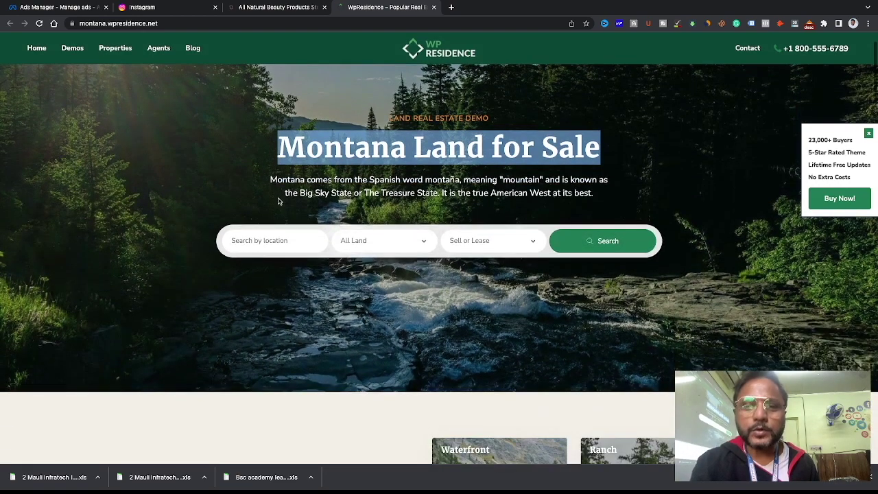
click(454, 176)
drag(601, 197, 249, 181)
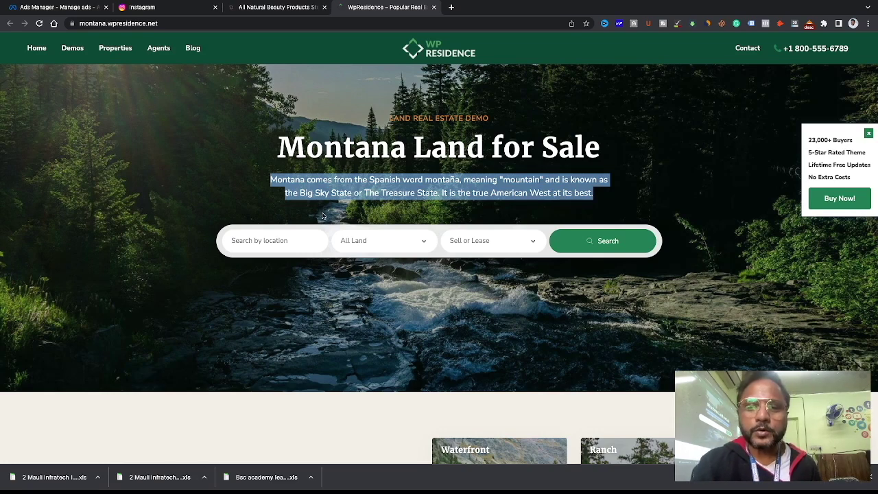
- Examine the sections from "Find the perfect land in Montana" through "Our Portfolio Listings", highlighting the portfolio heading and clearing the selection
scroll(323, 215, down, 5)
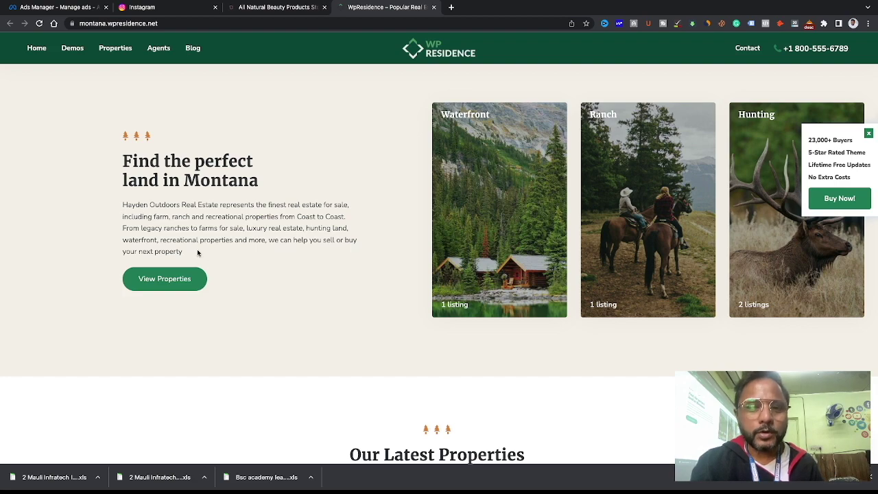
scroll(197, 252, down, 5)
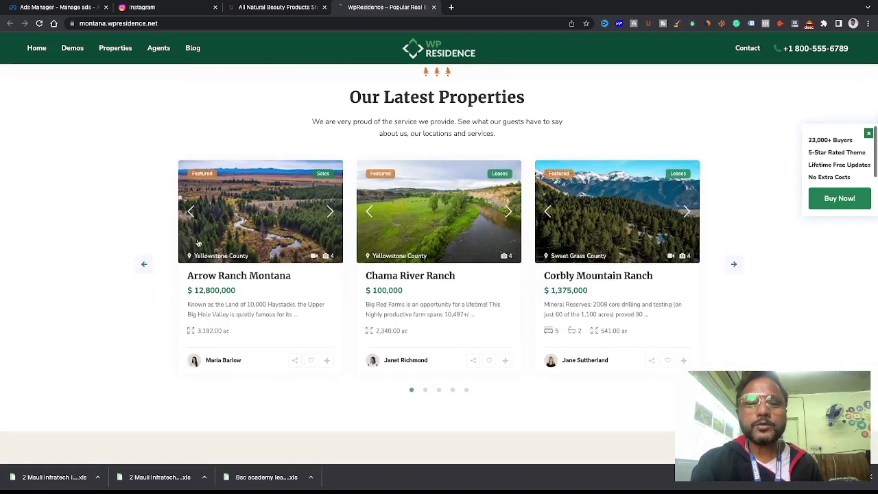
scroll(413, 324, down, 3)
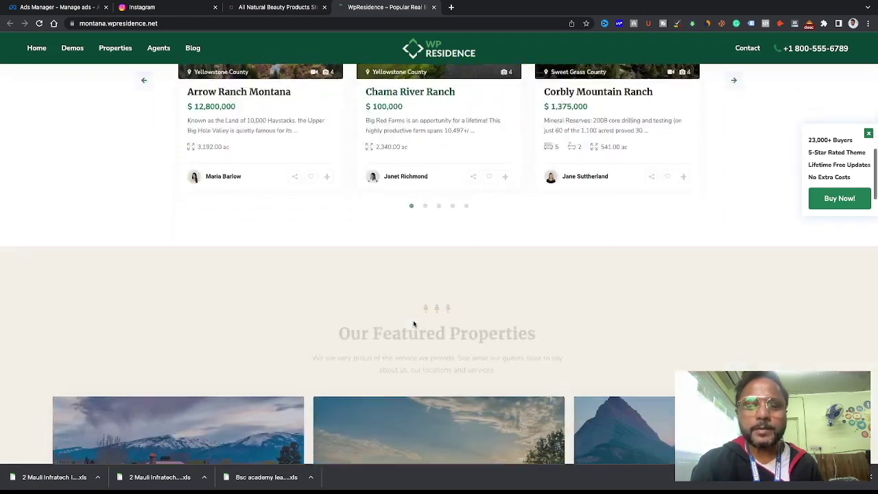
scroll(413, 324, down, 3)
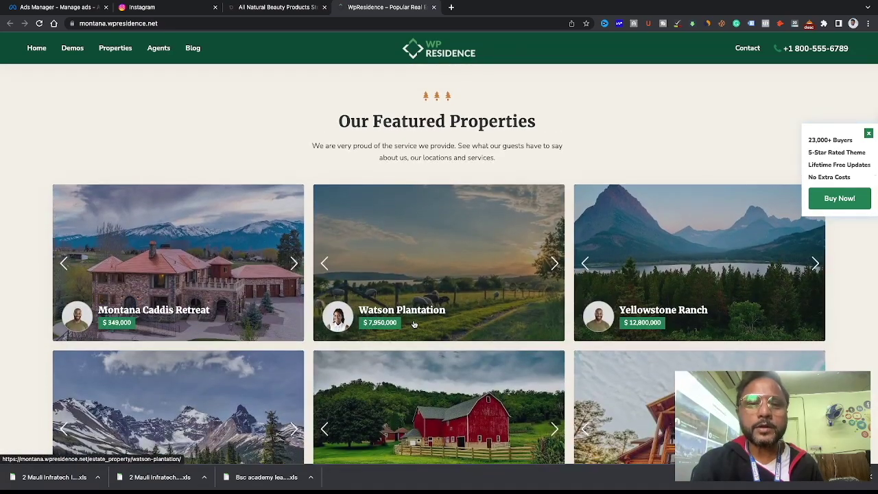
scroll(413, 324, down, 8)
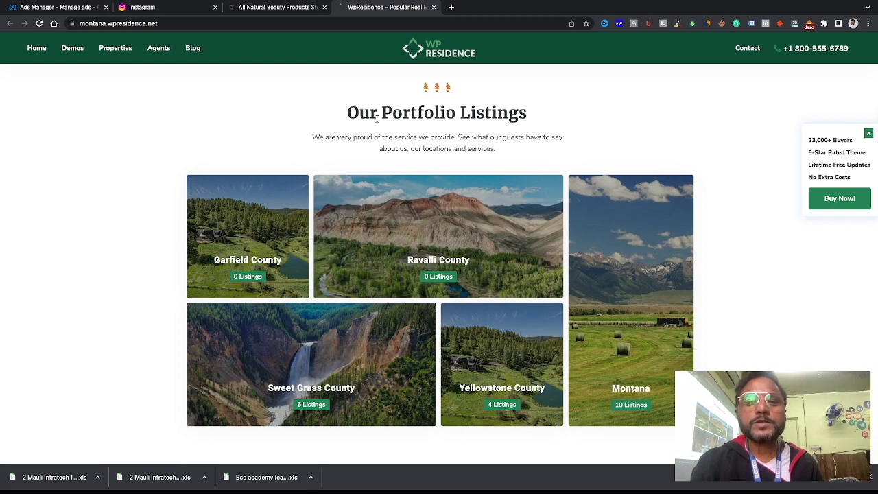
drag(342, 112, 554, 114)
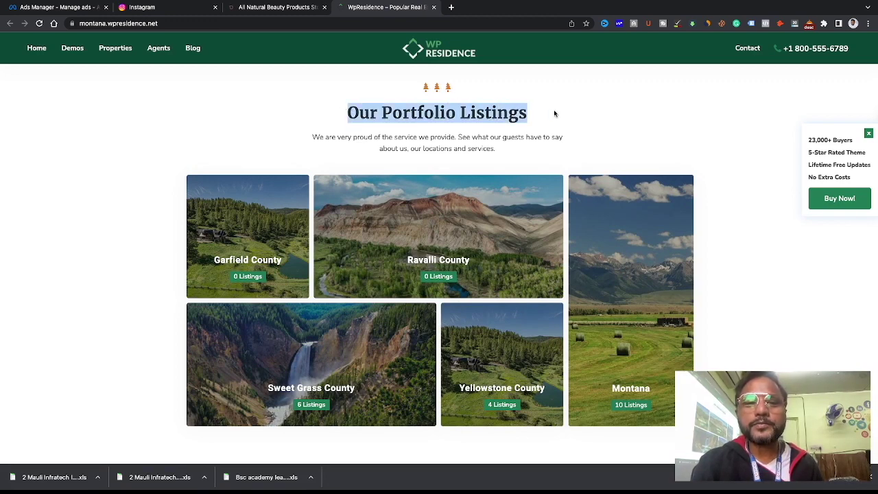
click(405, 149)
- Examine the remaining sections, from the blog articles and "What Clients Say" through "Work With Us" to the footer's links and contact columns
scroll(404, 149, down, 6)
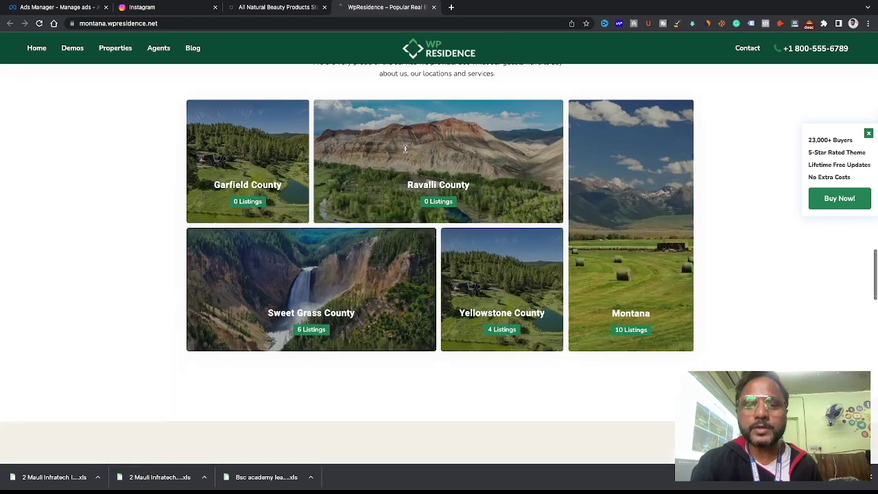
scroll(405, 146, down, 2)
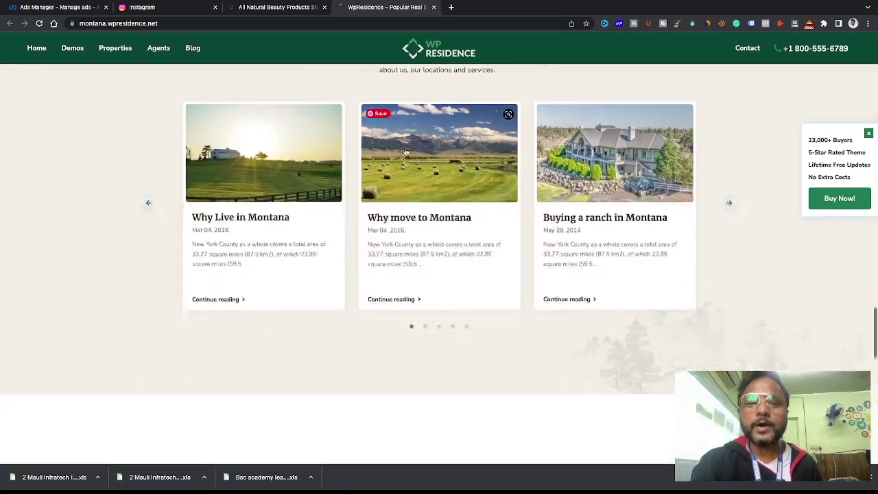
scroll(405, 151, up, 1)
scroll(405, 147, down, 7)
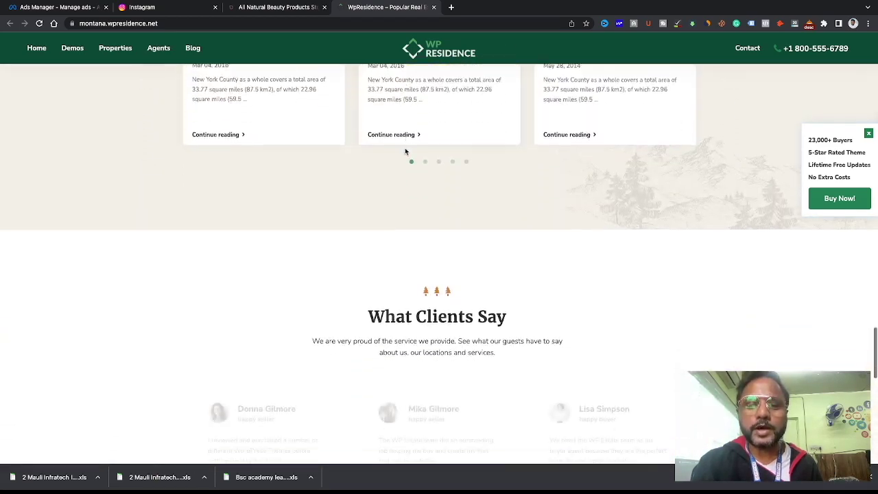
scroll(405, 147, up, 1)
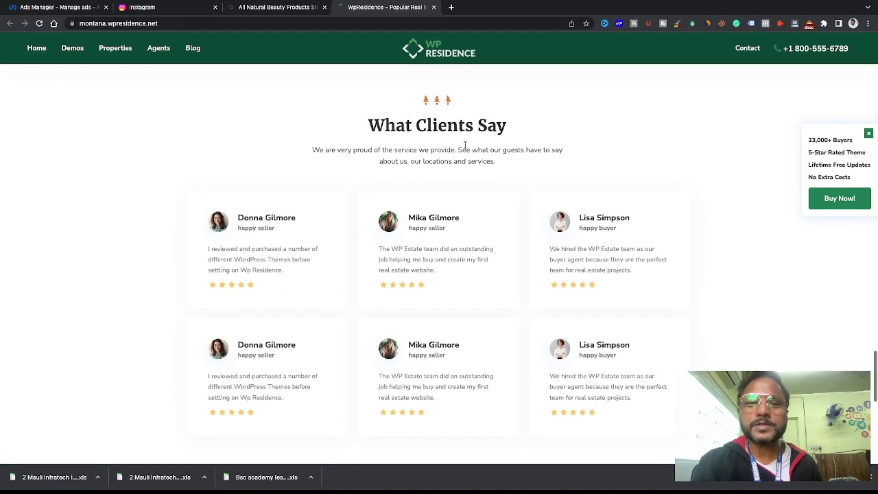
scroll(500, 171, down, 5)
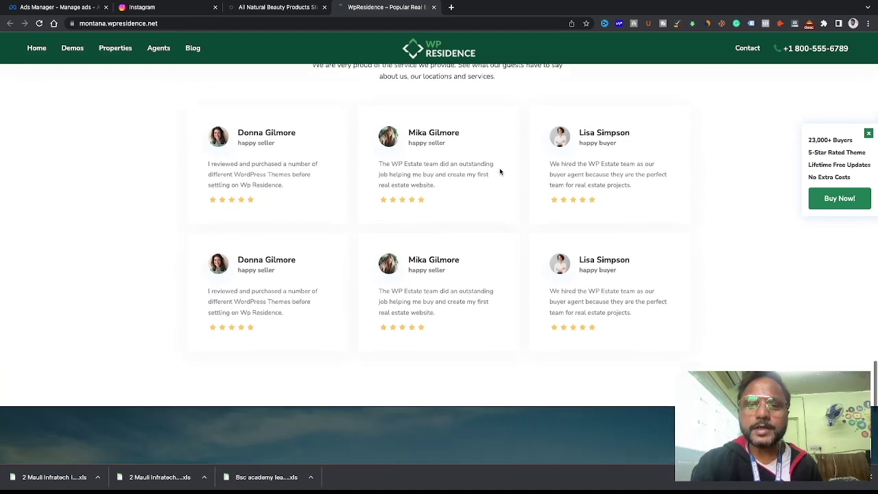
scroll(500, 168, down, 2)
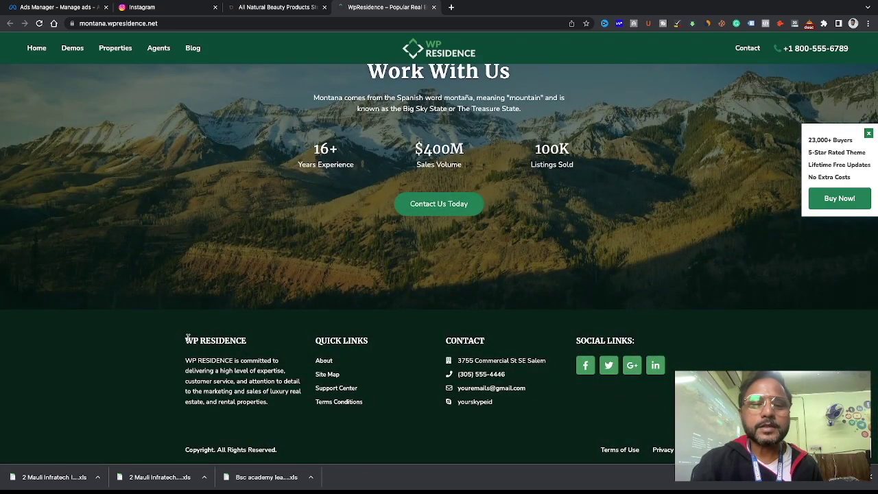
drag(185, 337, 659, 431)
click(659, 431)
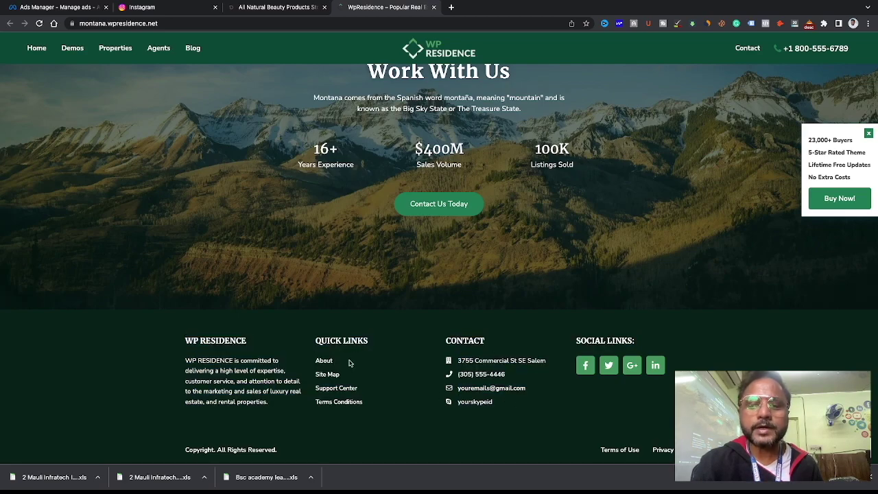
- Return to the WPResidence demo's home banner and review its heading, introductory text and property search bar
scroll(351, 362, up, 15)
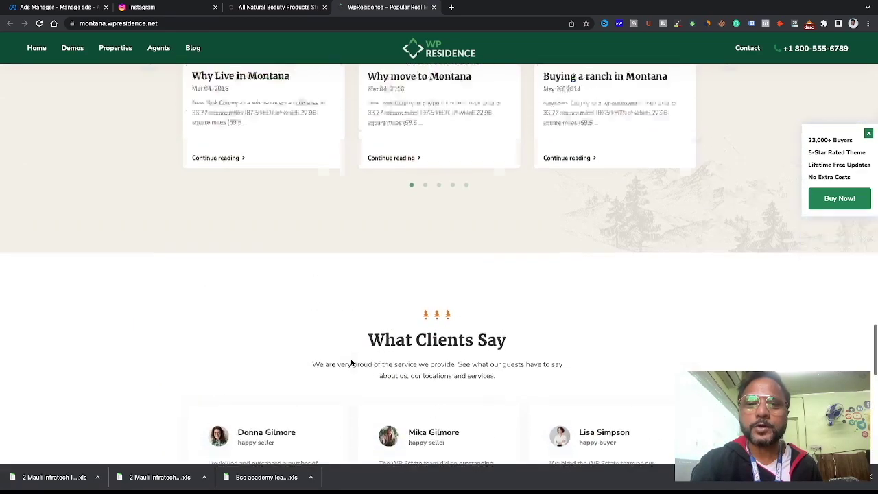
scroll(351, 363, up, 15)
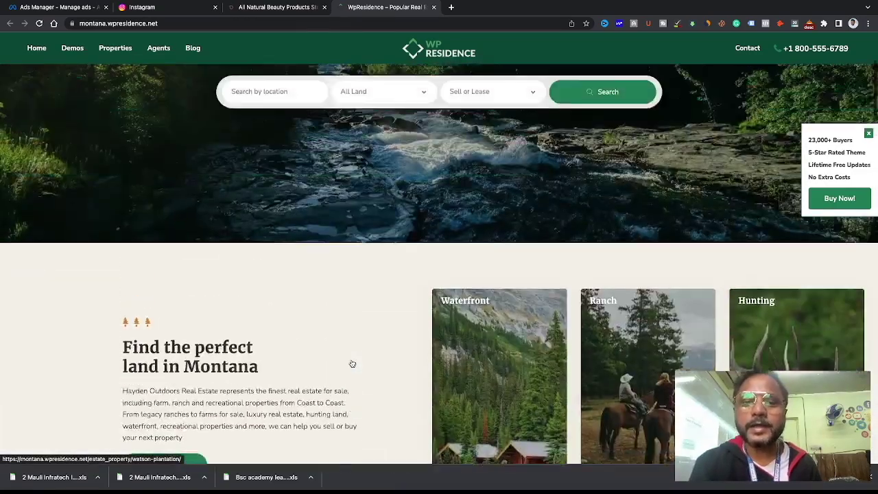
scroll(352, 364, up, 3)
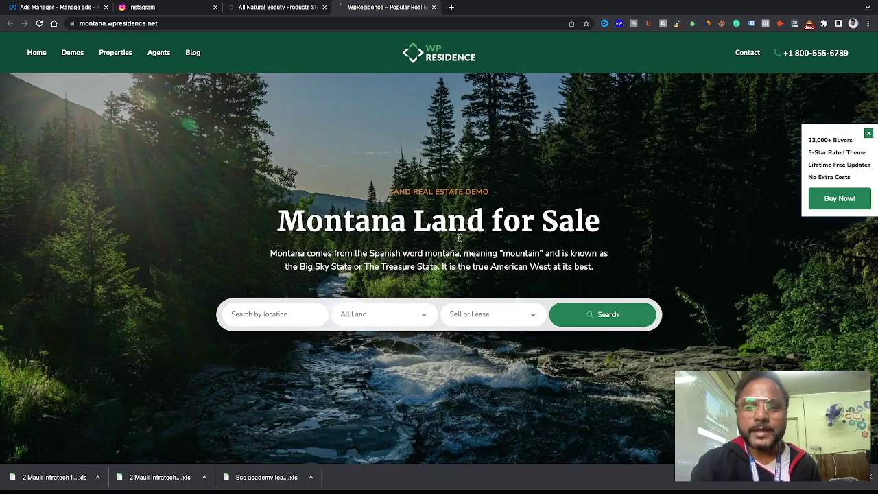
scroll(458, 243, down, 5)
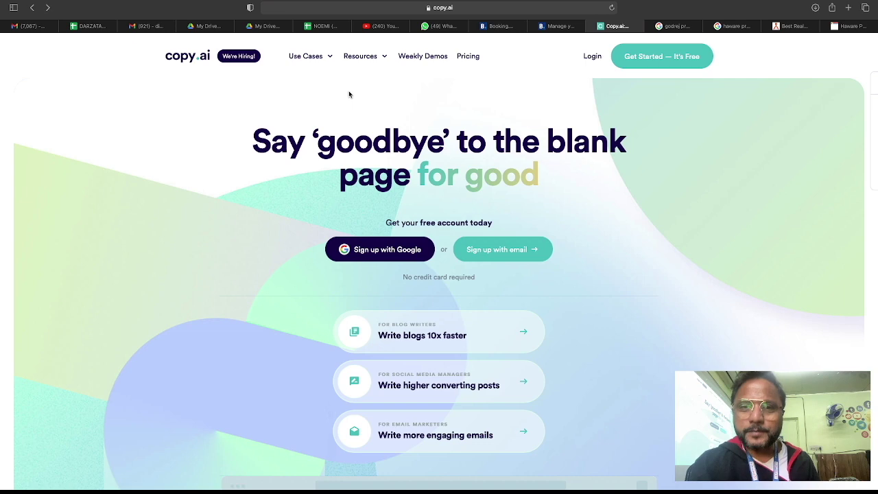
- Switch to the Copy.ai website, open its pricing page and compare the Free and Pro plans
click(473, 60)
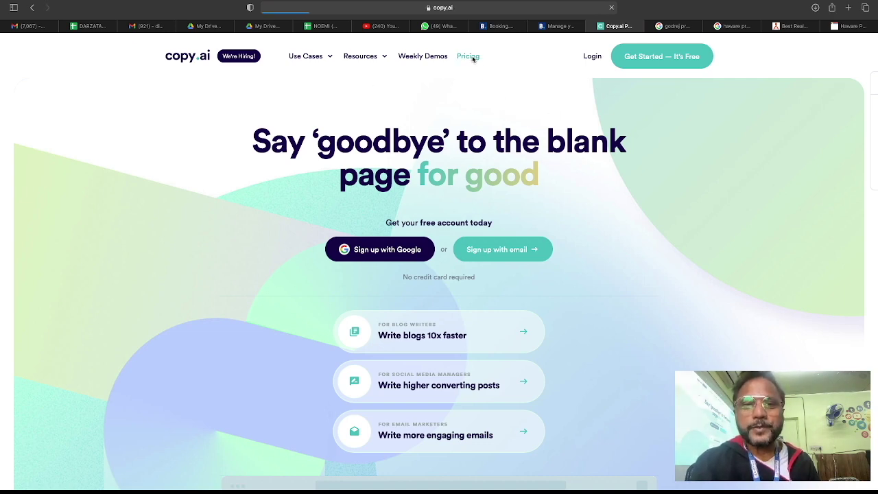
scroll(286, 290, down, 2)
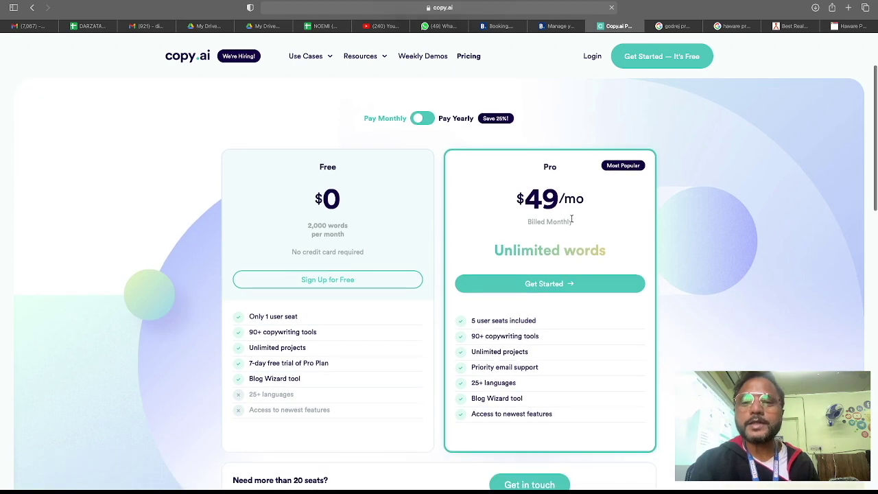
scroll(580, 257, down, 1)
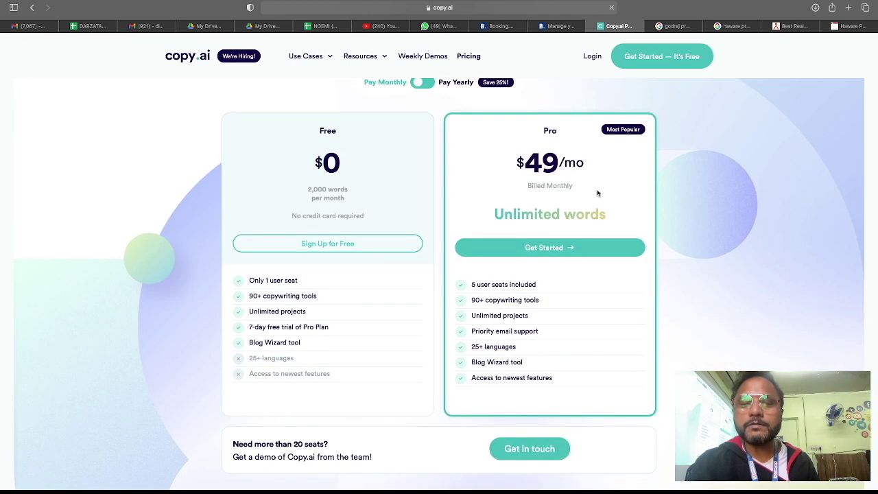
scroll(538, 264, up, 1)
scroll(538, 264, down, 2)
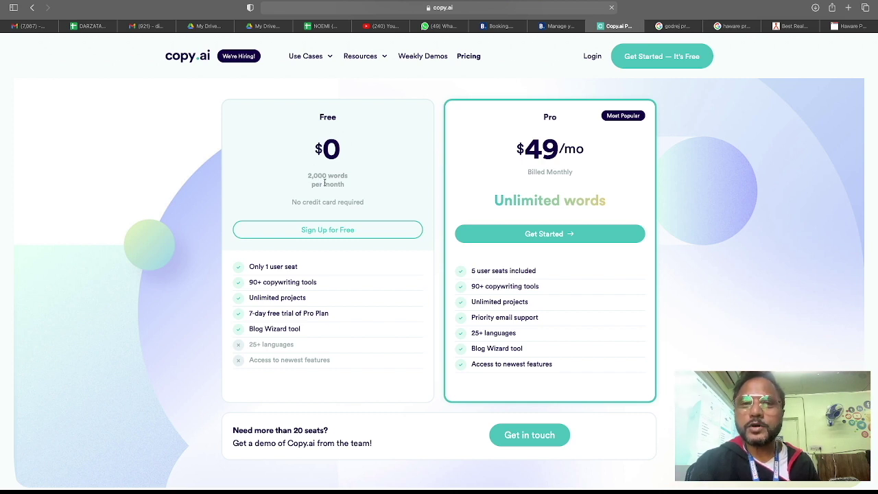
- Sign up for the Free Copy.ai plan by continuing with an existing Google account
click(325, 235)
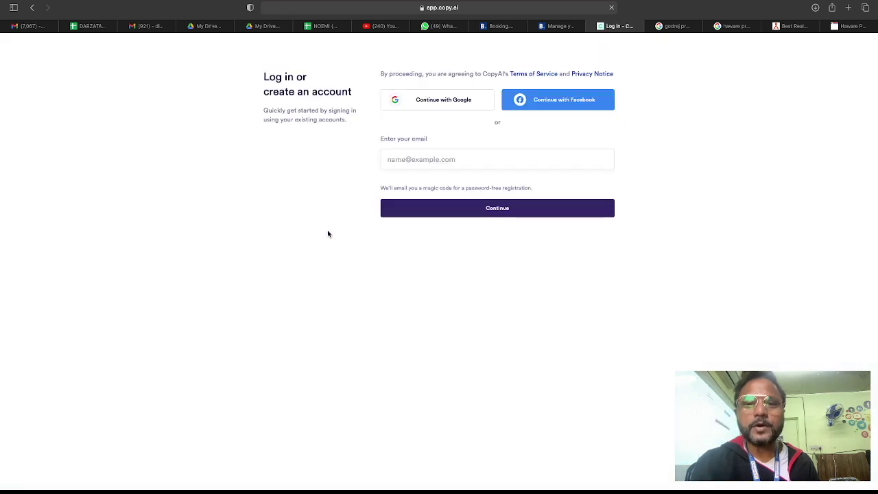
click(447, 101)
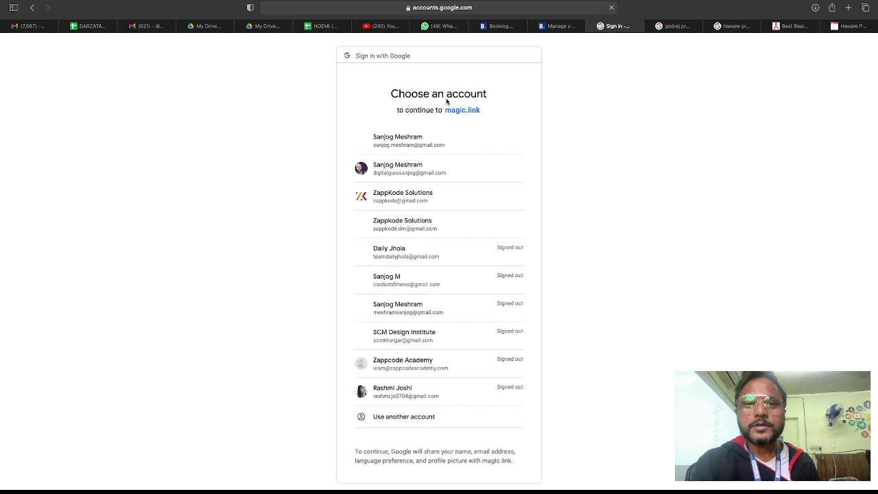
click(397, 144)
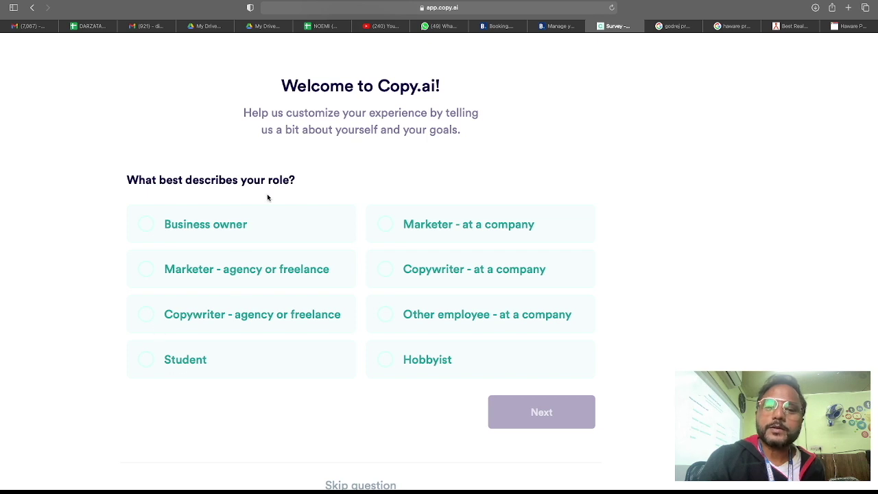
- Answer the role question with "Marketer - agency or freelance" and continue to the following survey question
scroll(233, 249, down, 1)
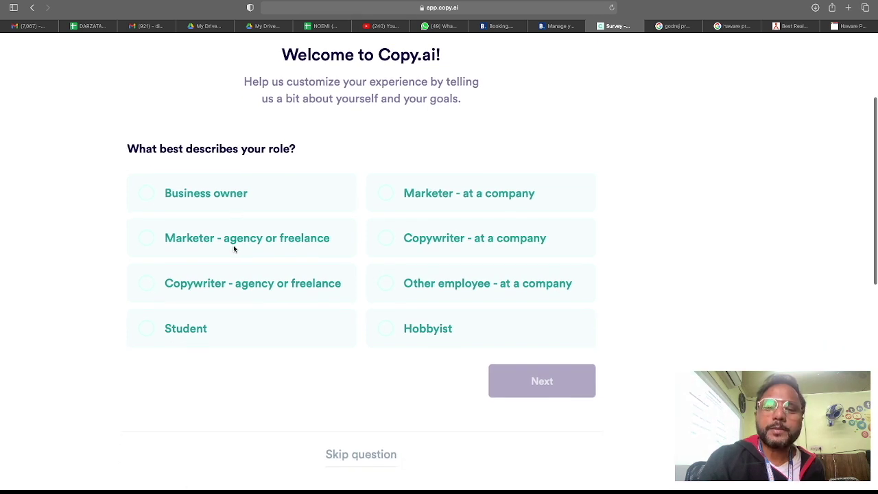
click(148, 243)
scroll(247, 284, down, 3)
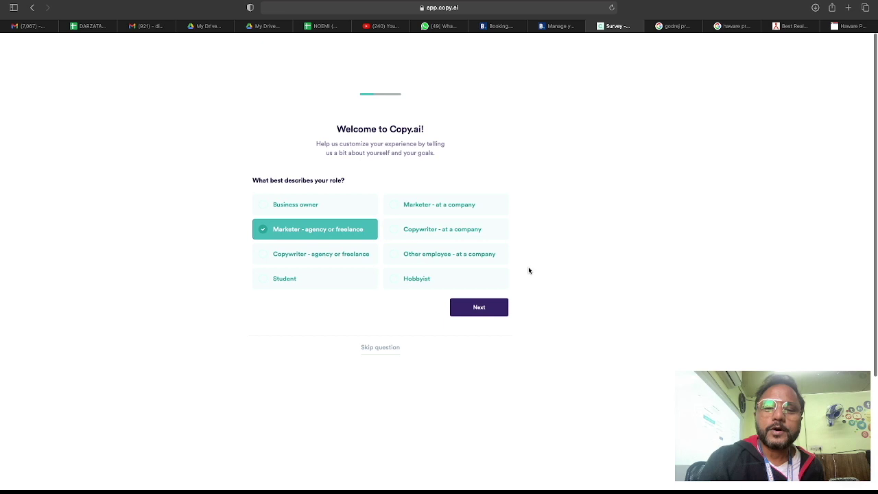
click(495, 311)
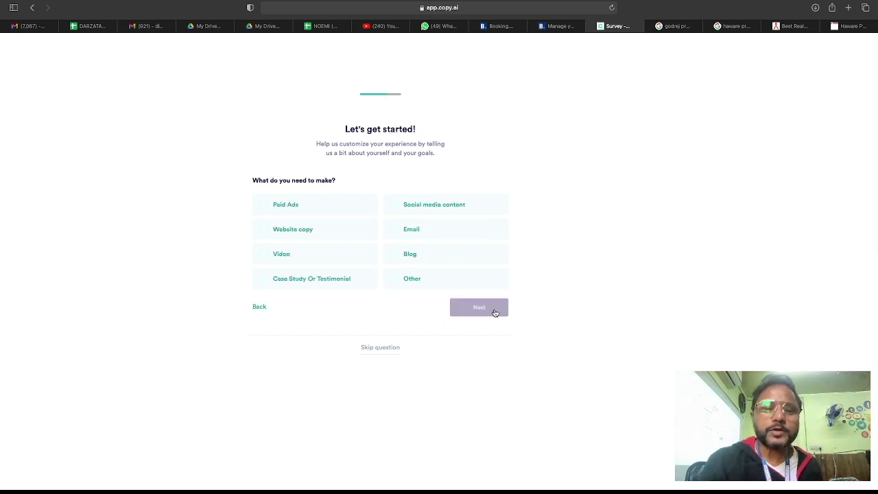
- Try Social media content as the answer to what needs to be made, and settle on Website copy
scroll(279, 182, up, 3)
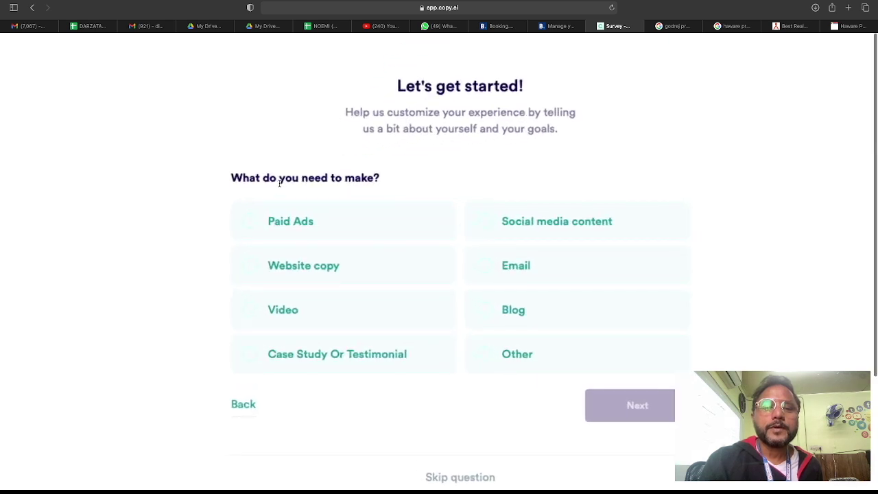
scroll(279, 181, down, 1)
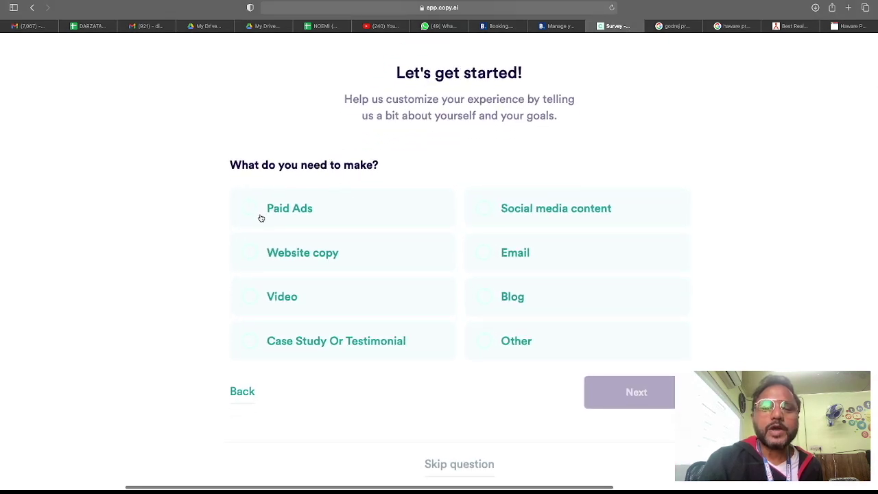
click(251, 256)
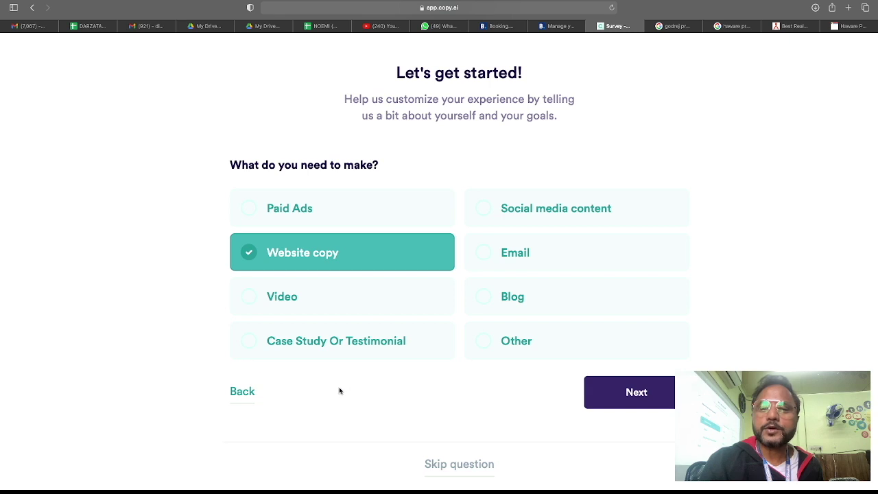
click(481, 216)
click(251, 253)
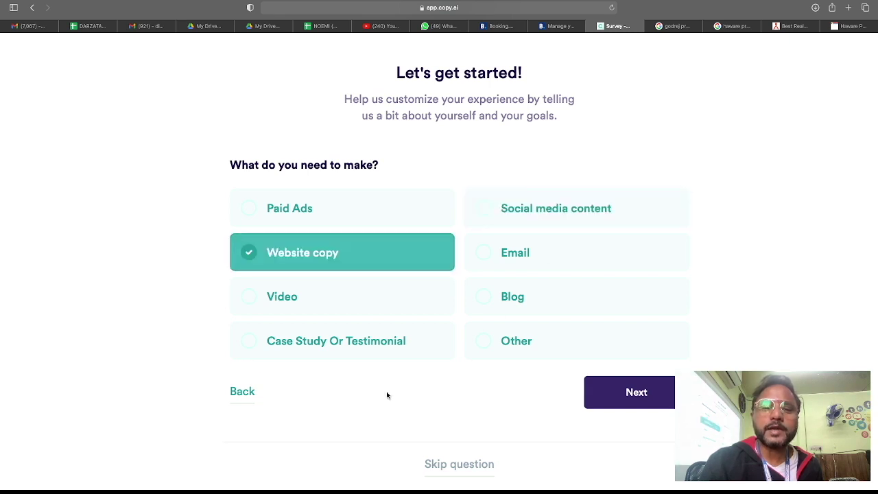
- Confirm Website copy as the answer and finish the survey, leaving the question about hearing of Copy.ai unanswered
key(super+minus)
key(super+minus)
key(super+minus)
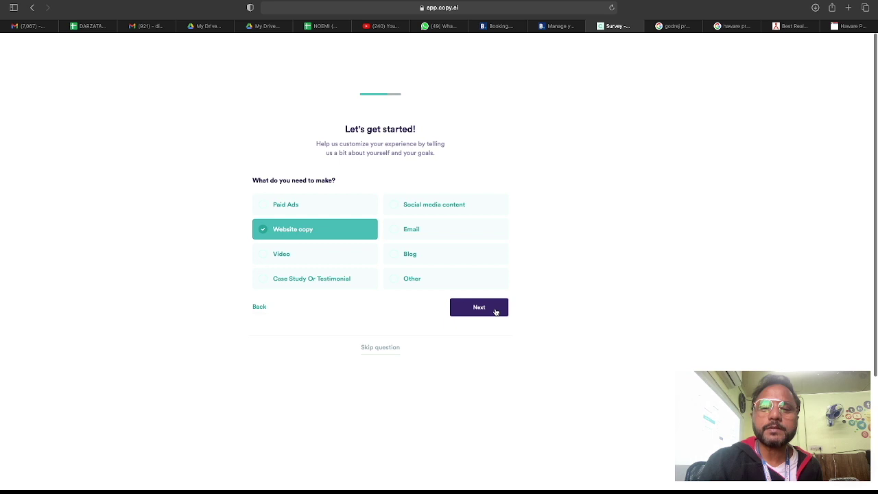
click(495, 311)
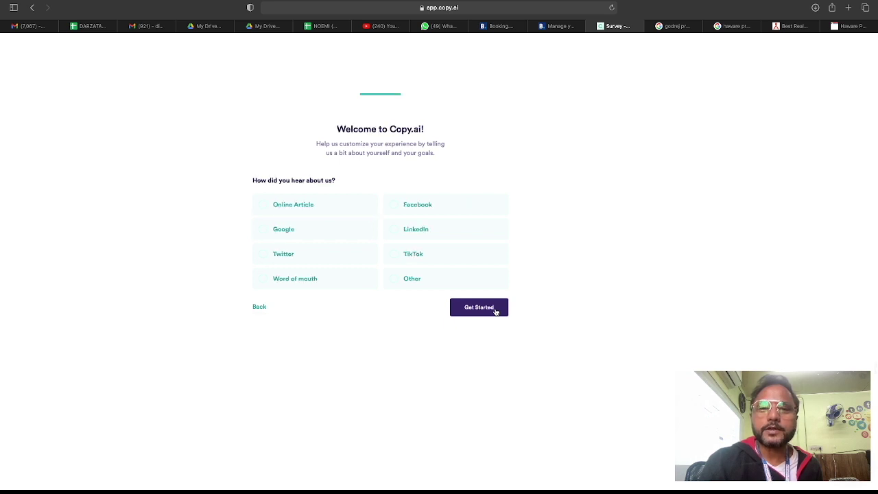
click(479, 307)
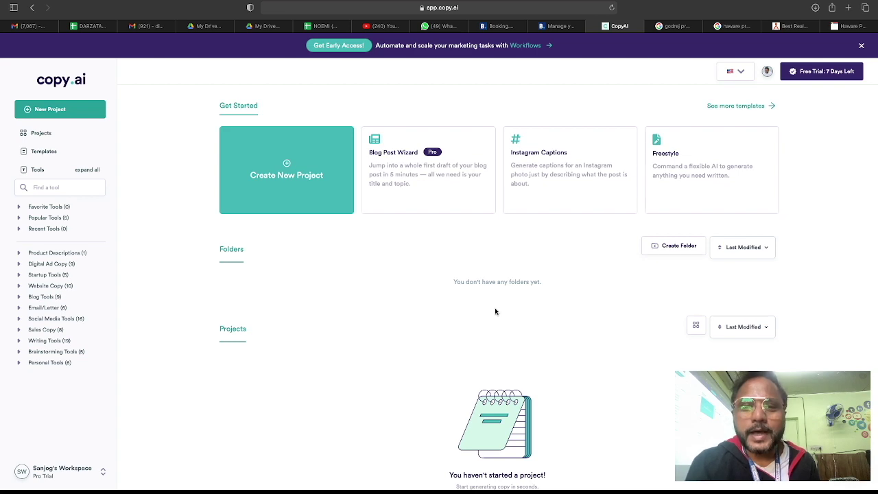
- Examine the Get Started options on the dashboard, briefly opening the Blog Post Wizard and returning
scroll(494, 311, up, 3)
scroll(243, 327, down, 3)
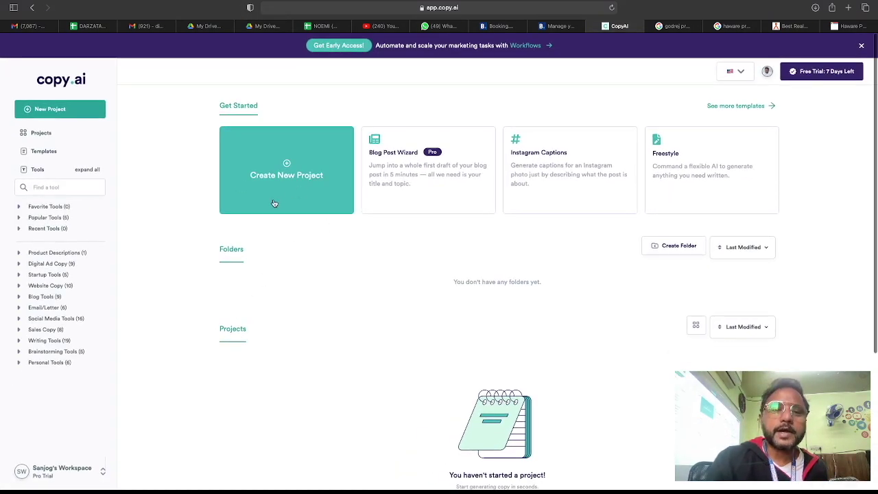
scroll(288, 186, up, 3)
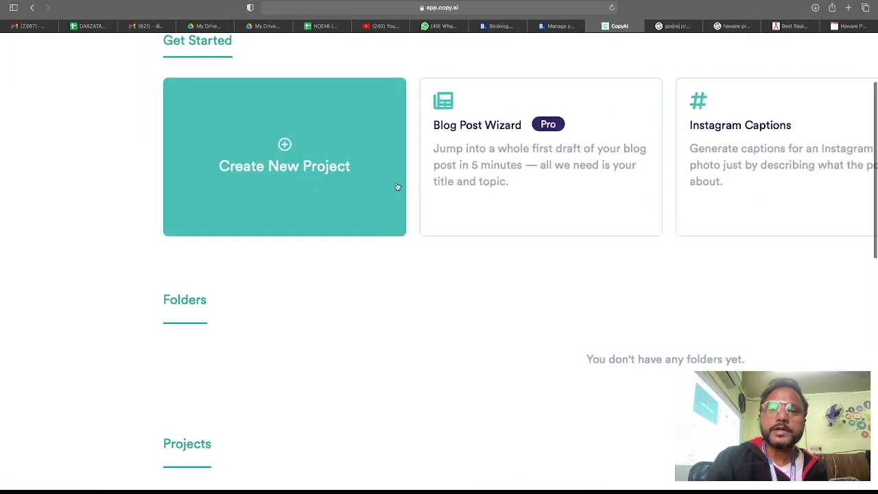
scroll(480, 195, right, 1)
scroll(535, 199, right, 4)
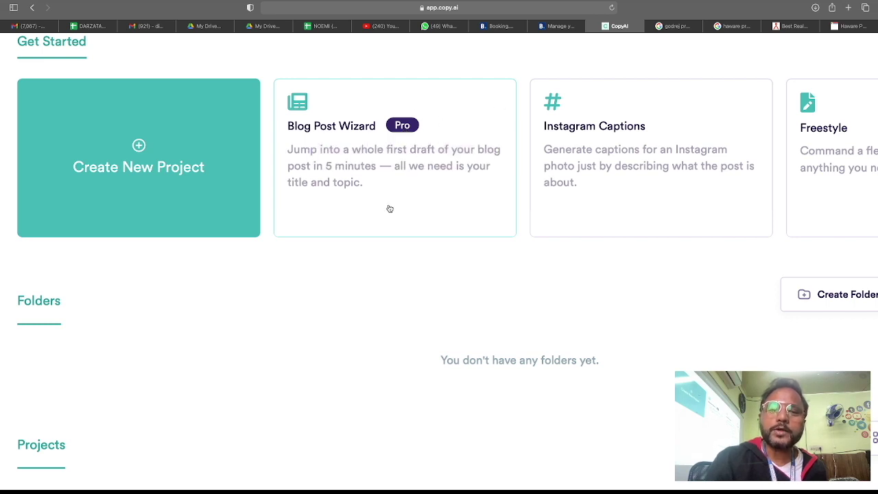
click(413, 209)
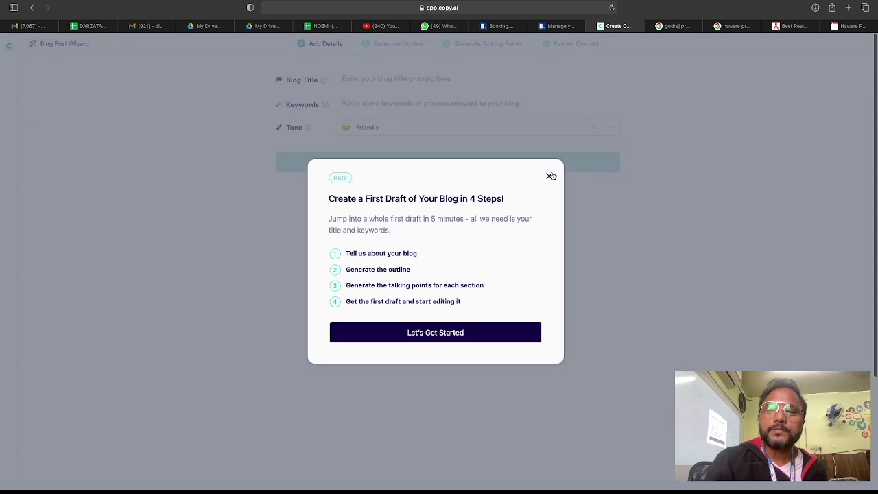
scroll(348, 268, left, 5)
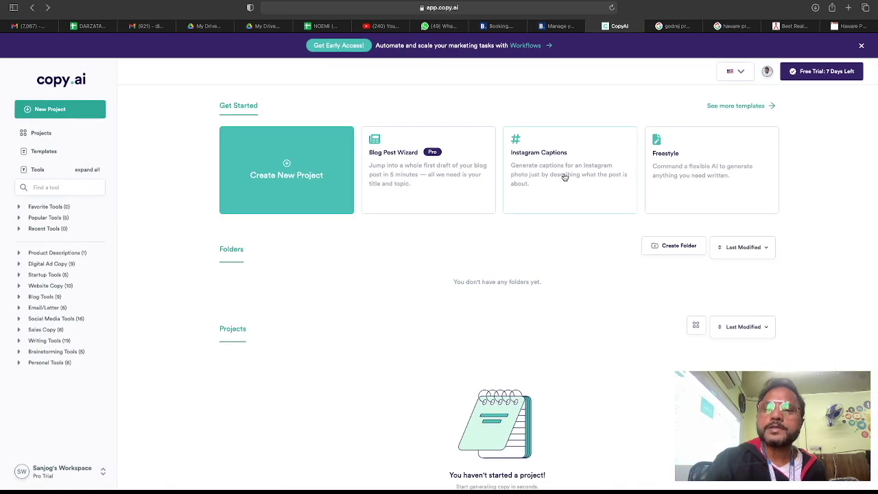
scroll(594, 180, up, 2)
scroll(594, 180, up, 2)
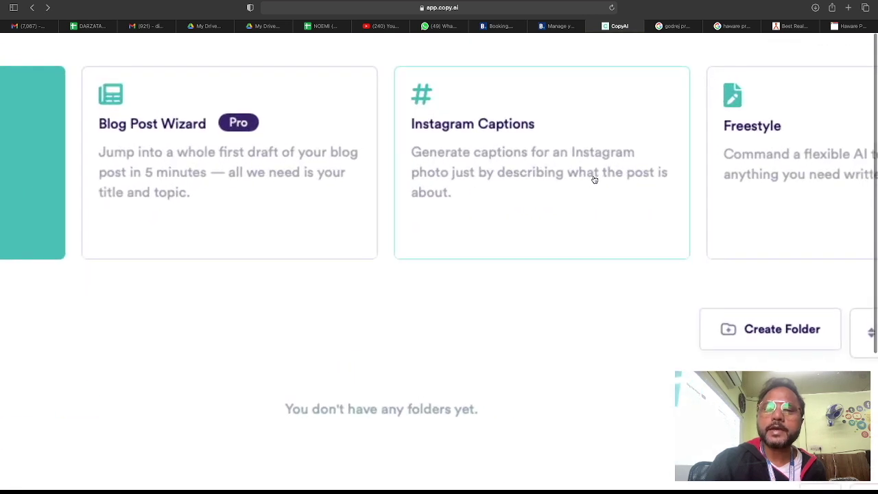
scroll(592, 174, down, 4)
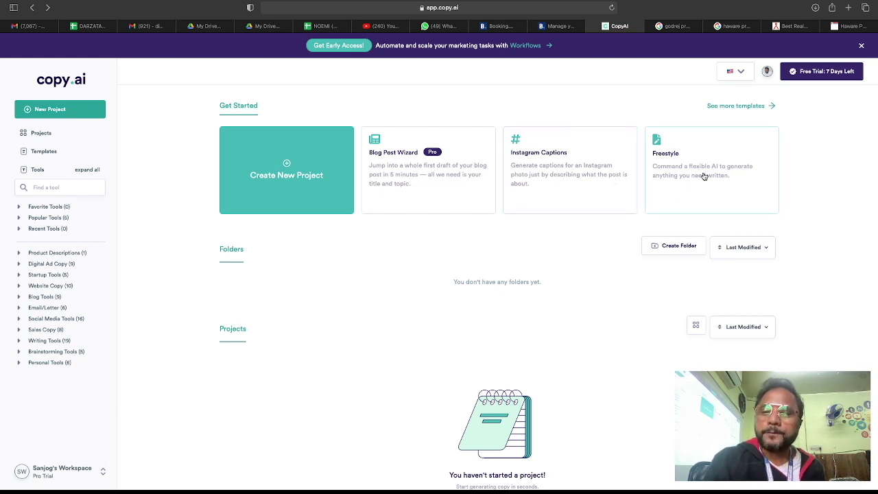
- Create a new project and enter "Home Page for Mauli" as the product name
click(285, 173)
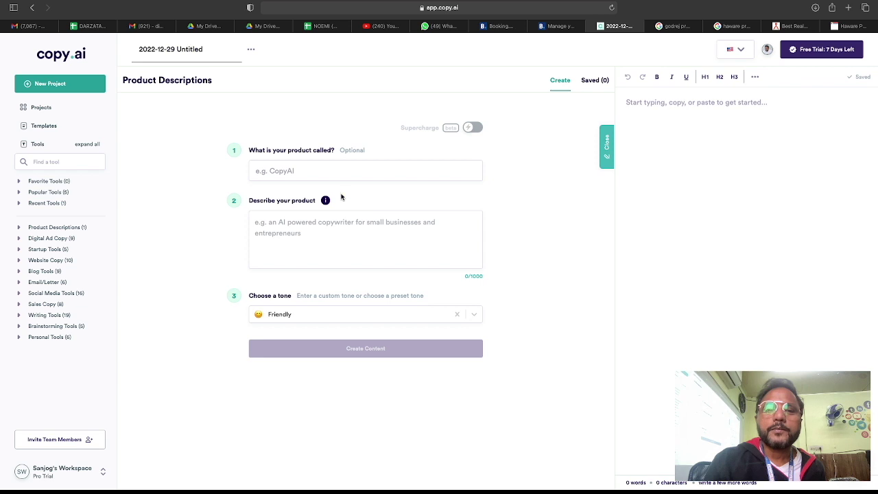
scroll(198, 178, up, 3)
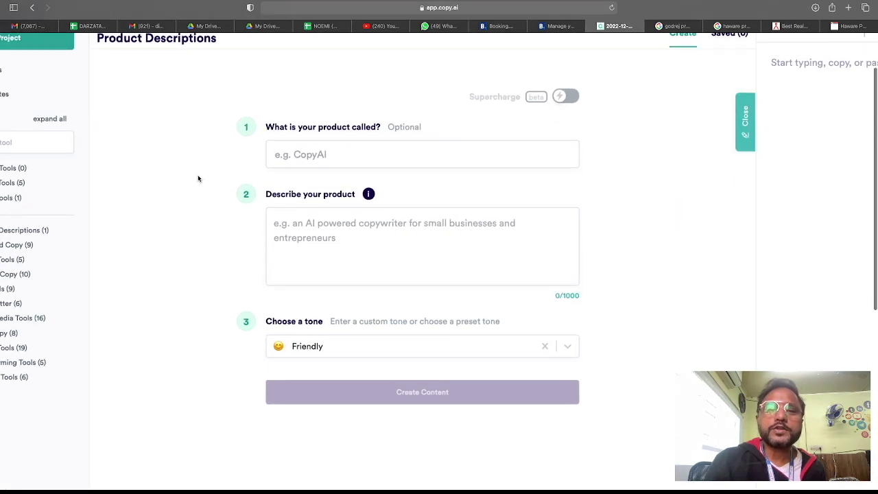
click(321, 155)
text(Home Page for Mauli)
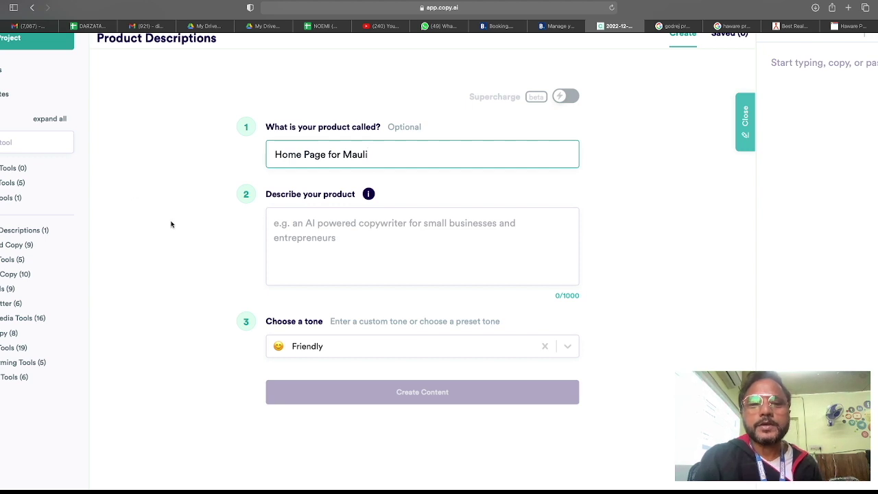
- Describe Mauli Infra as one of the best websites for Nagpur plots, with 5+ years of experience and 10% discount on every plot booking
scroll(257, 236, down, 1)
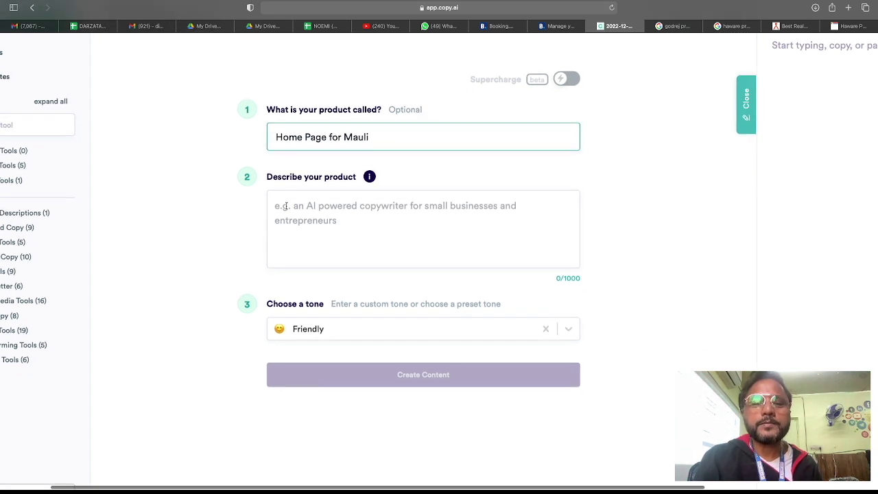
click(316, 228)
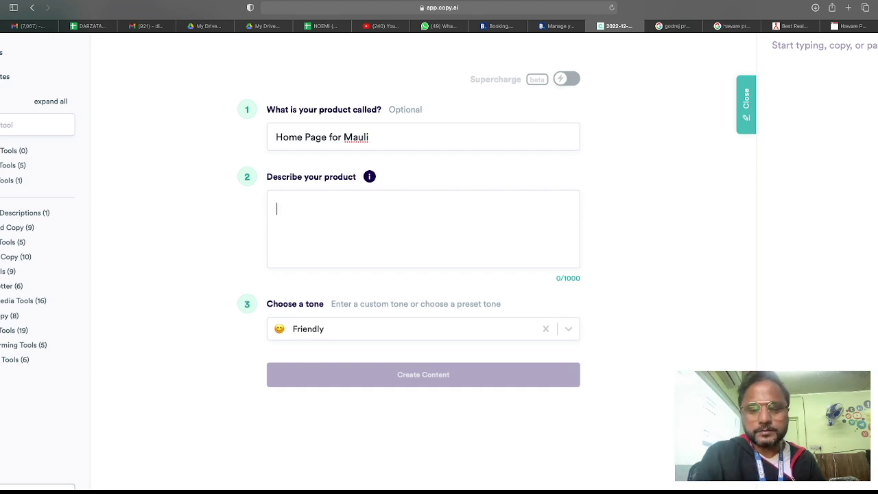
text(Mauli Infra is one of the best website to find plot in Nagpur. With around 5+ years of experience in Nagpur region, we are among best realist company in Nagpur. Apply today and get 10% discount on every plot booking.)
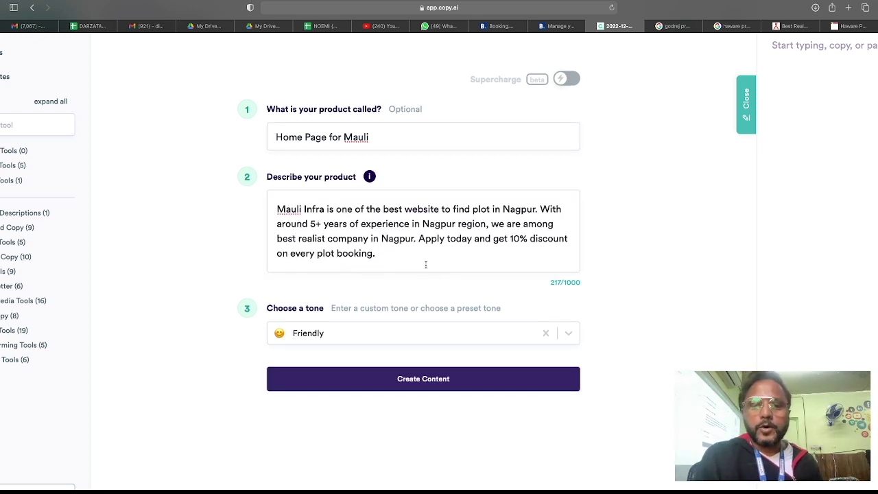
scroll(419, 247, up, 1)
scroll(413, 233, down, 1)
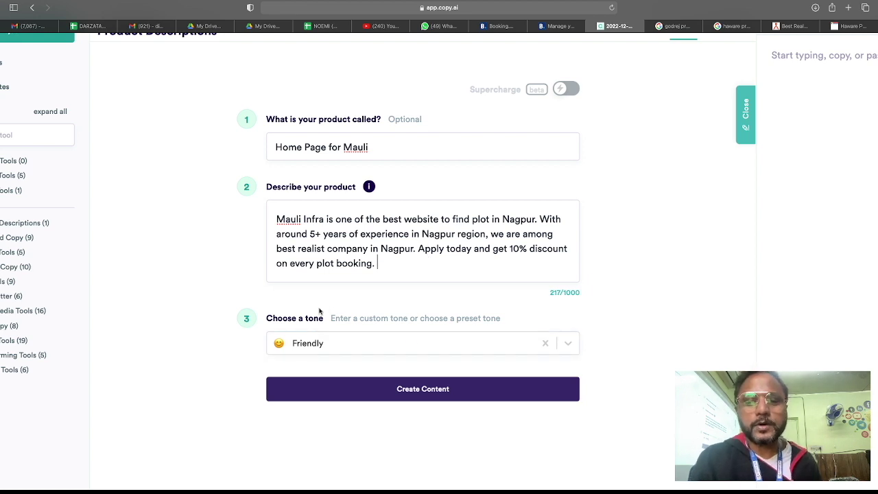
- Check the preset tones, keep Friendly, and generate the product description content
click(349, 343)
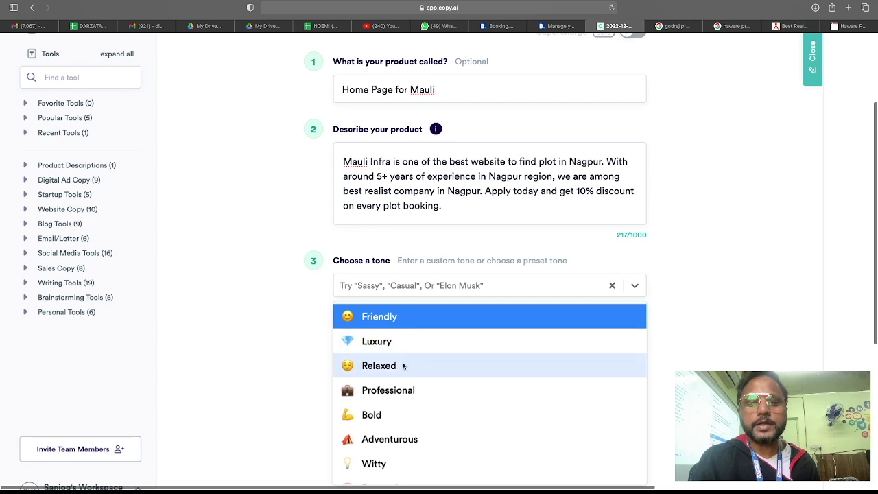
click(267, 369)
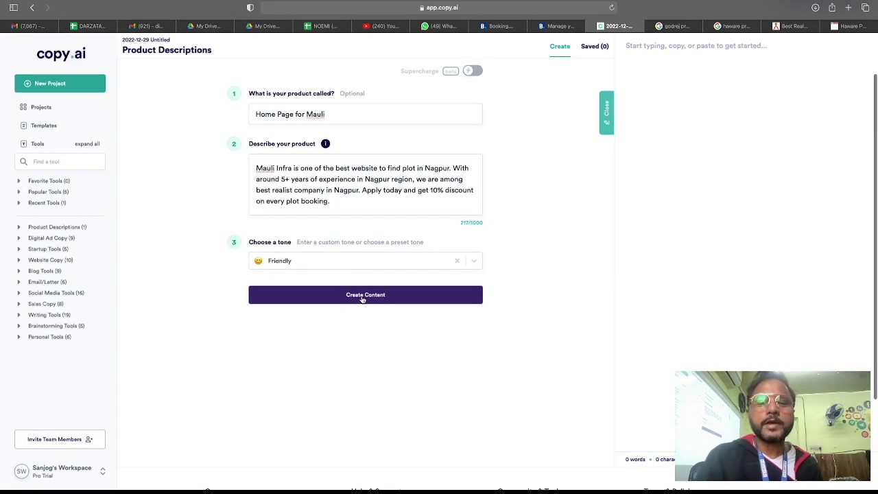
click(363, 300)
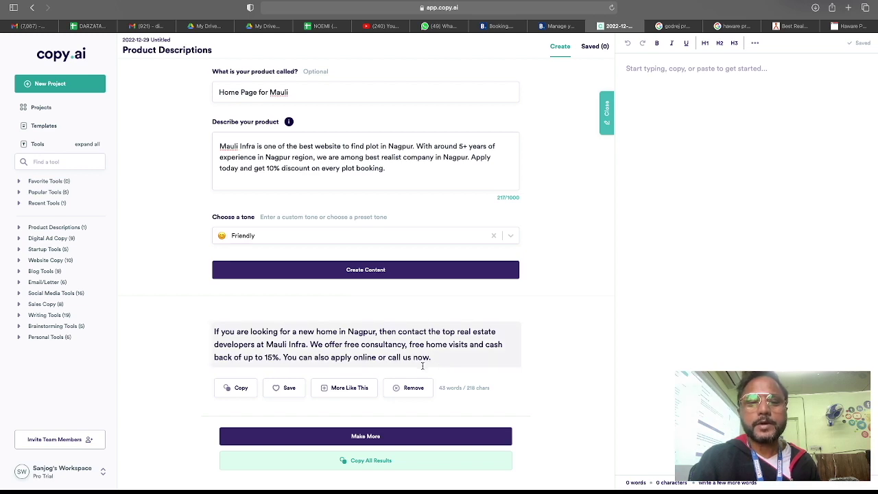
- Read through the generated Mauli Infra paragraph and copy it
scroll(303, 377, down, 3)
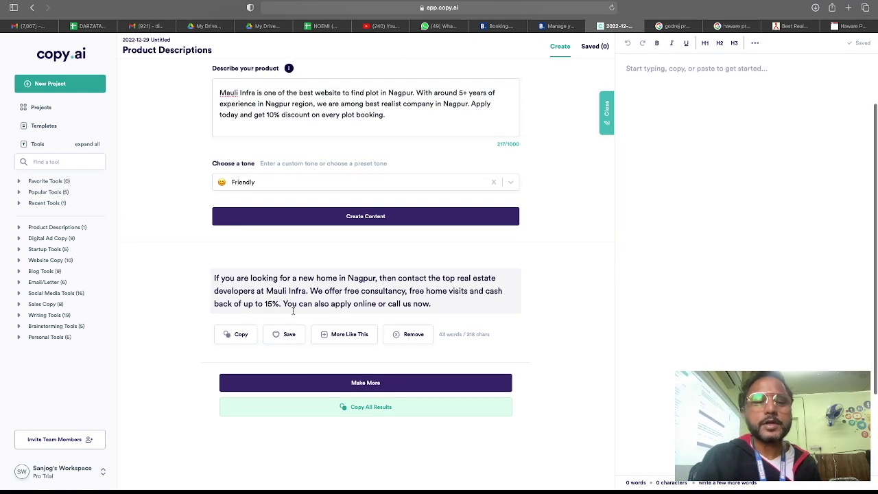
scroll(215, 303, up, 1)
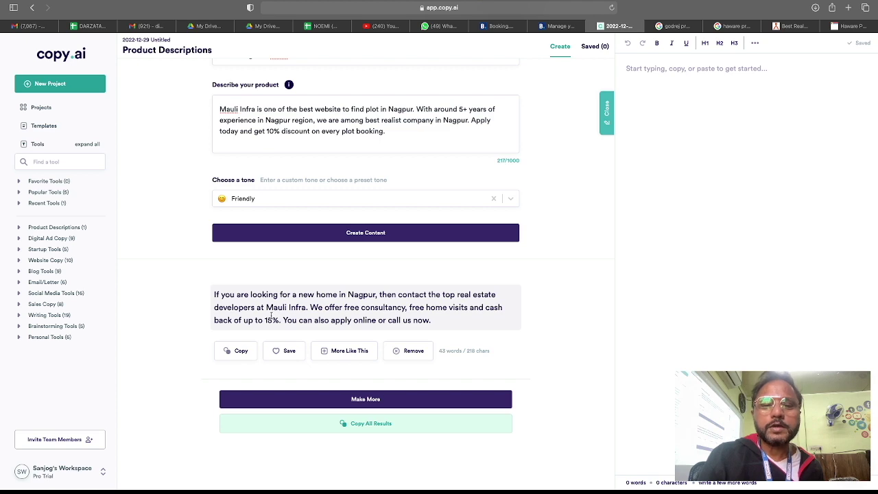
scroll(271, 315, up, 5)
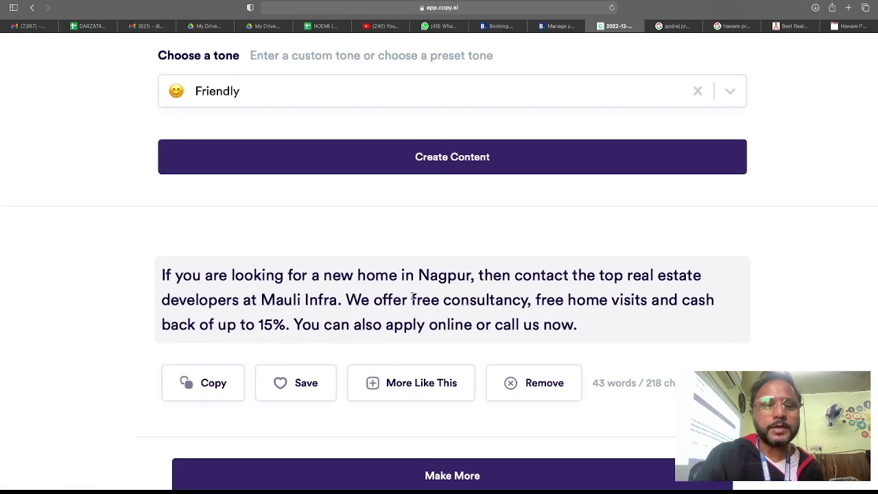
scroll(413, 296, down, 5)
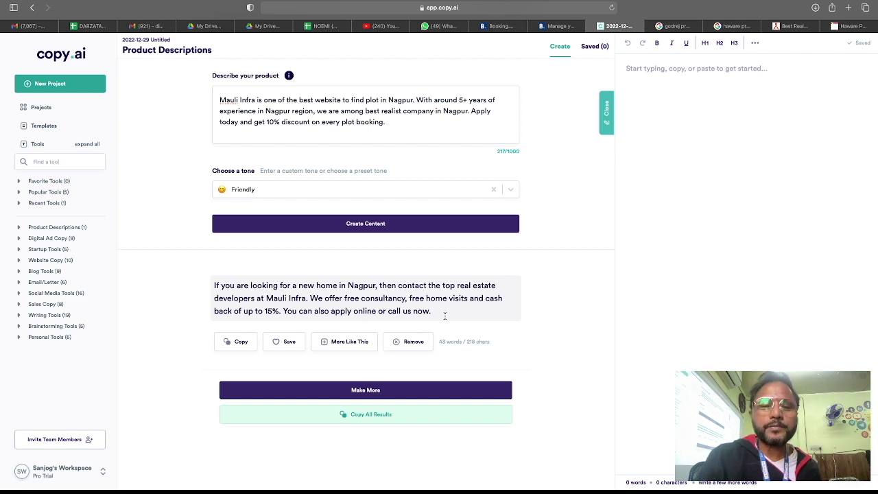
click(244, 341)
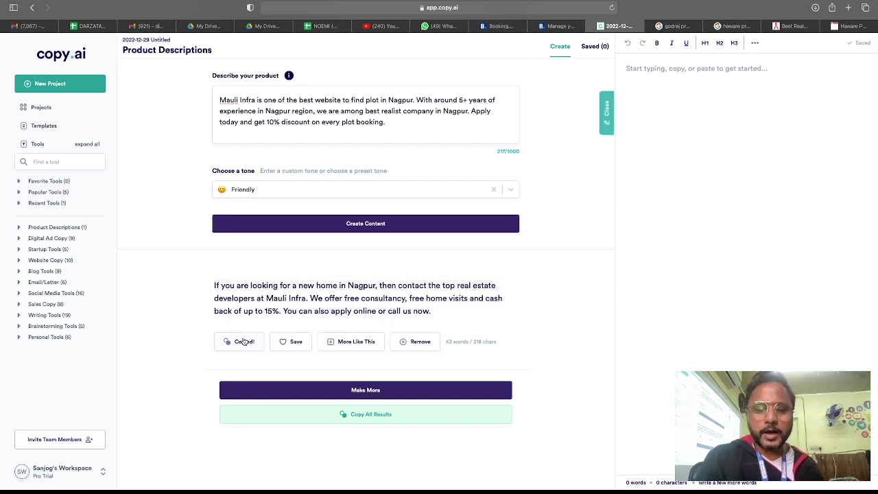
- Switch to the blank Word document, write the heading "Home Page:" and paste the copied paragraph below it, separated by an empty line
key(super+Tab)
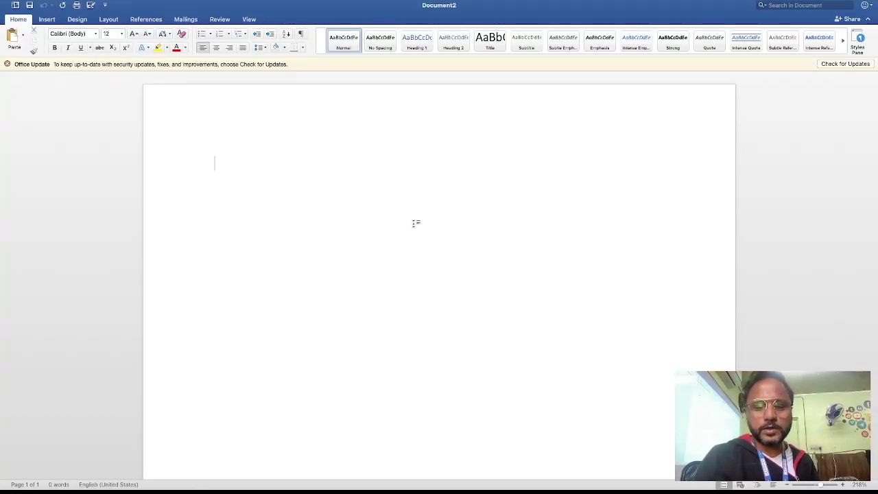
text(HOme Pag)
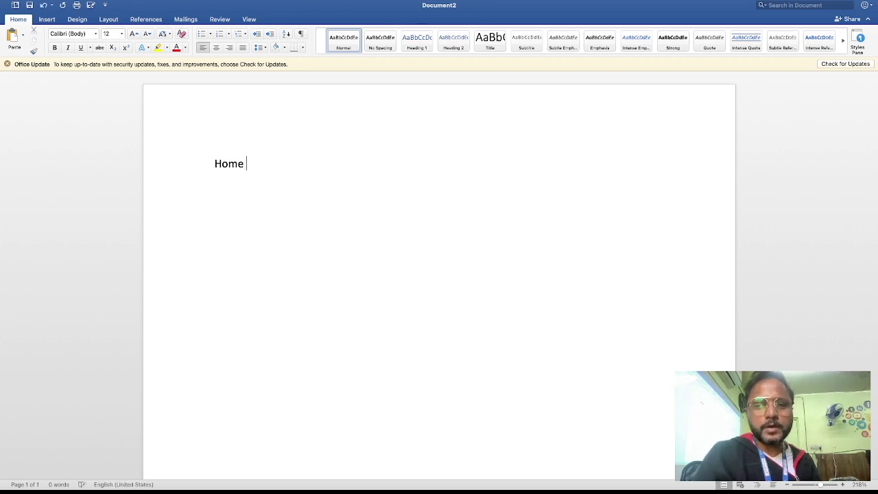
text(e:)
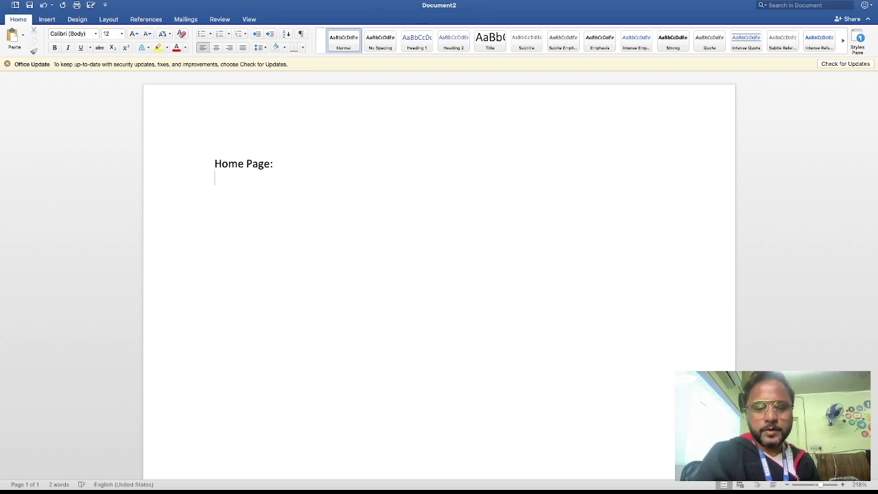
key(super+v)
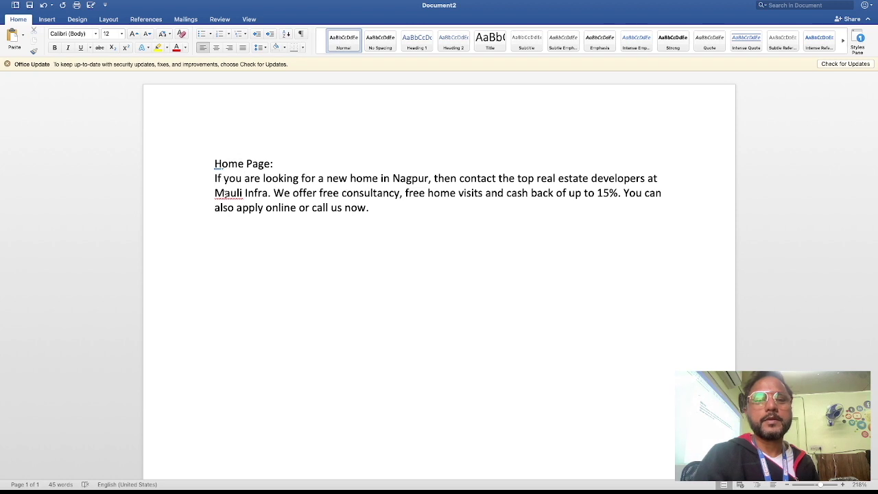
click(303, 164)
key(Return)
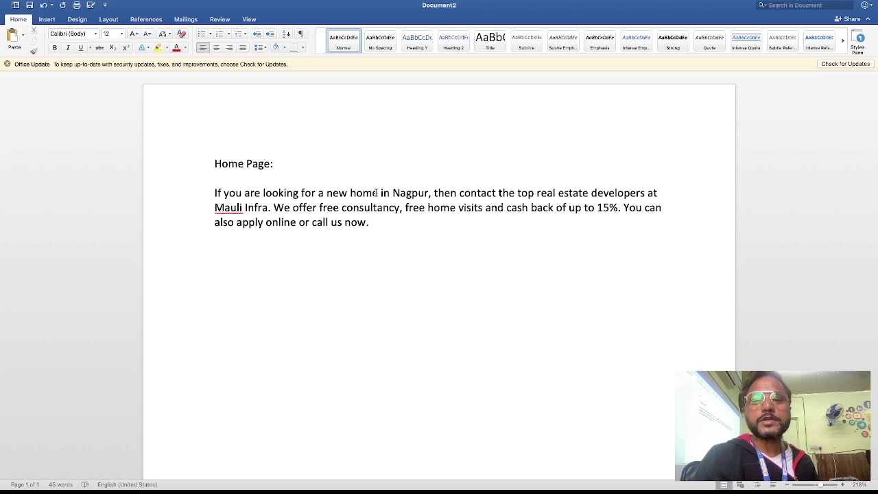
- Replace "home" with "plots" in the first sentence of the pasted paragraph
drag(377, 194, 327, 194)
click(371, 197)
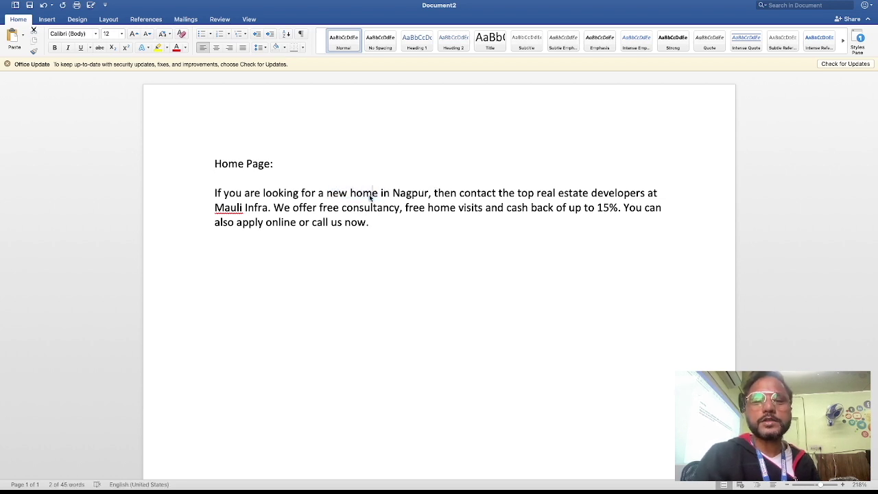
key(BackSpace)
key(BackSpace)
key(BackSpace)
key(BackSpace)
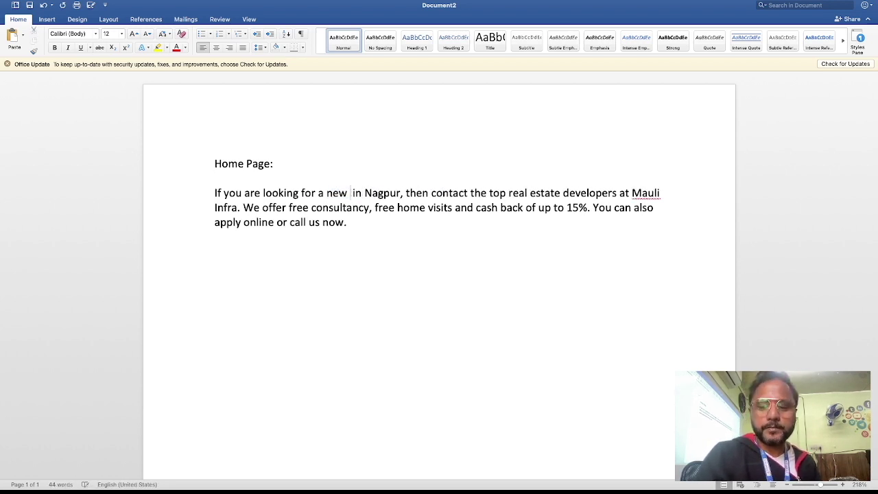
text(plots)
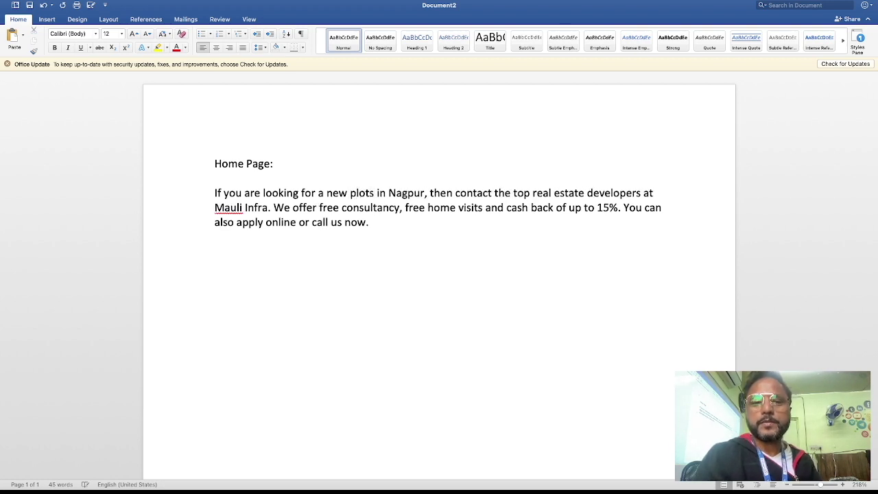
- Correct "new plots" to the suggested "new plot" in the first sentence of the paragraph
click(408, 243)
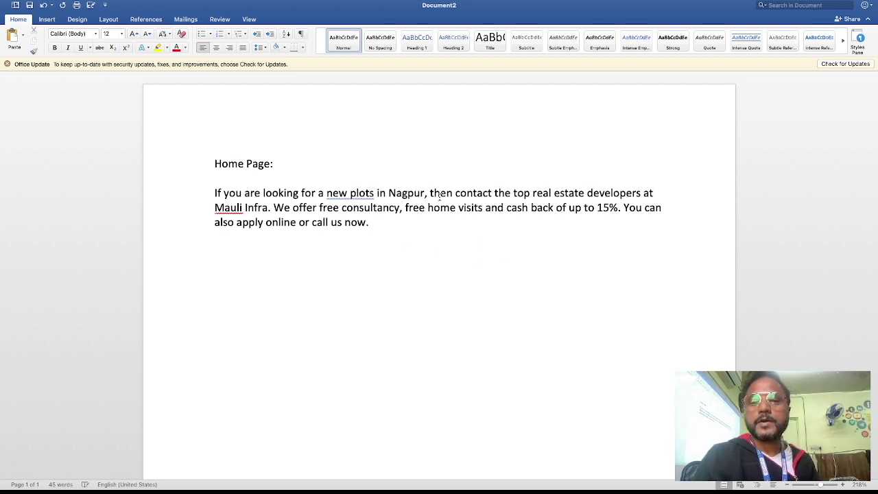
right_click(351, 193)
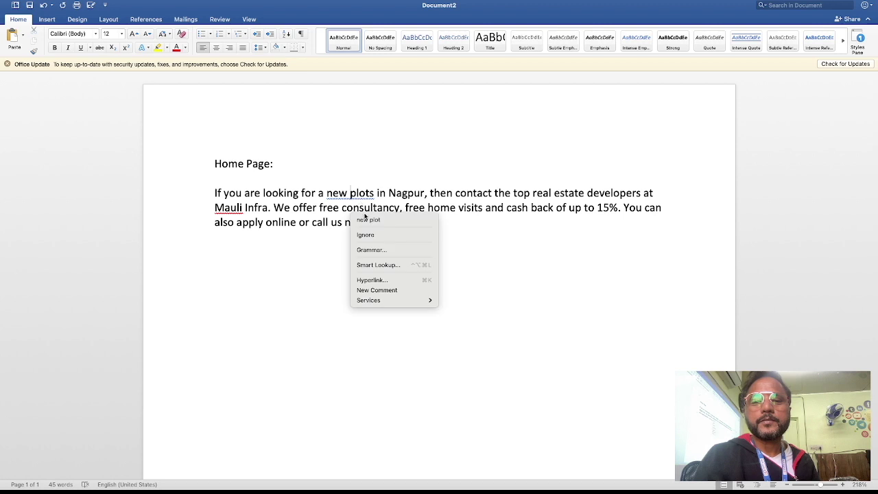
click(365, 220)
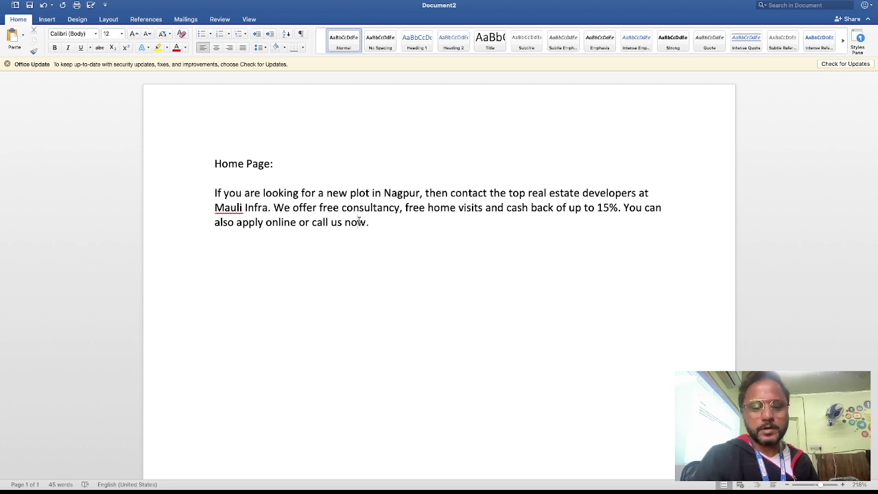
- Justify all the text in the document and add a new line after the paragraph
key(super+a)
key(super+j)
click(421, 222)
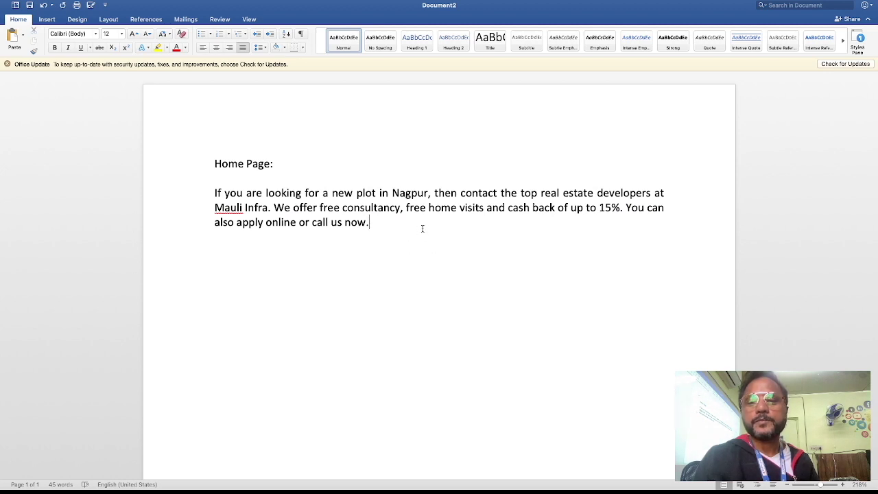
key(Return)
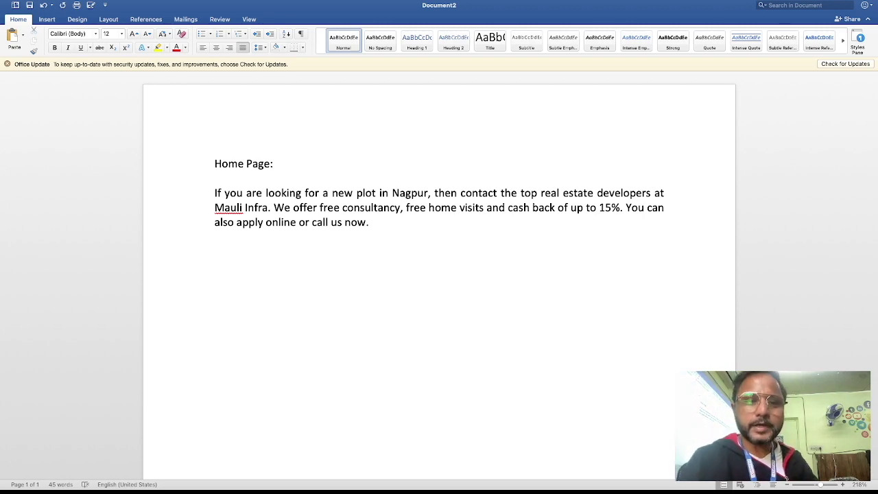
- Switch to the WpResidence demo site in Chrome and copy the two-line text under the "Our Portfolio Listings" heading
key(super+Tab)
key(super+Tab)
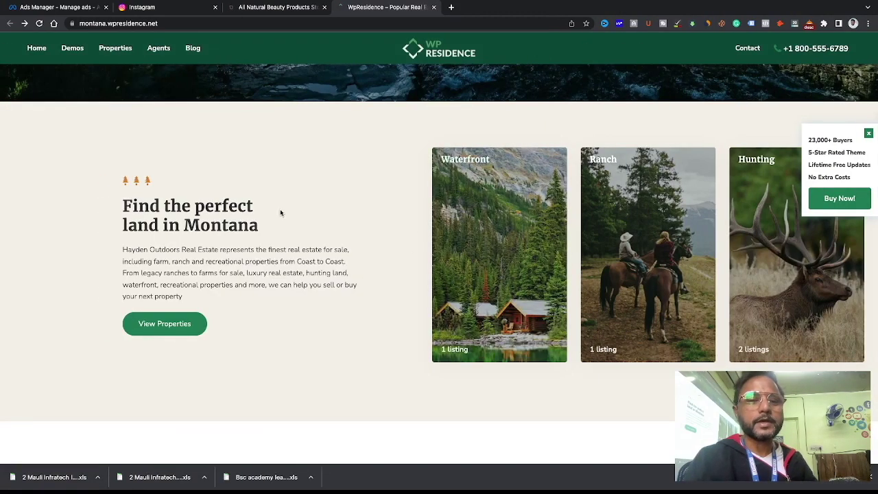
scroll(286, 384, down, 10)
scroll(285, 386, down, 10)
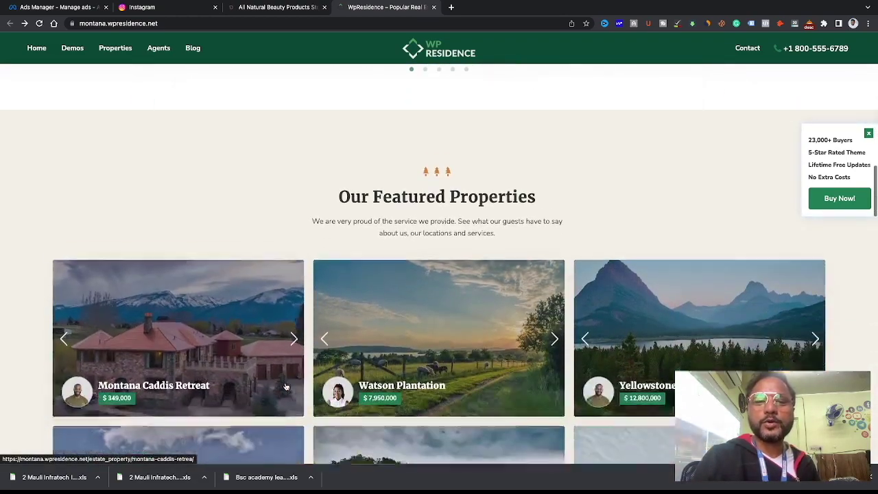
scroll(285, 385, down, 2)
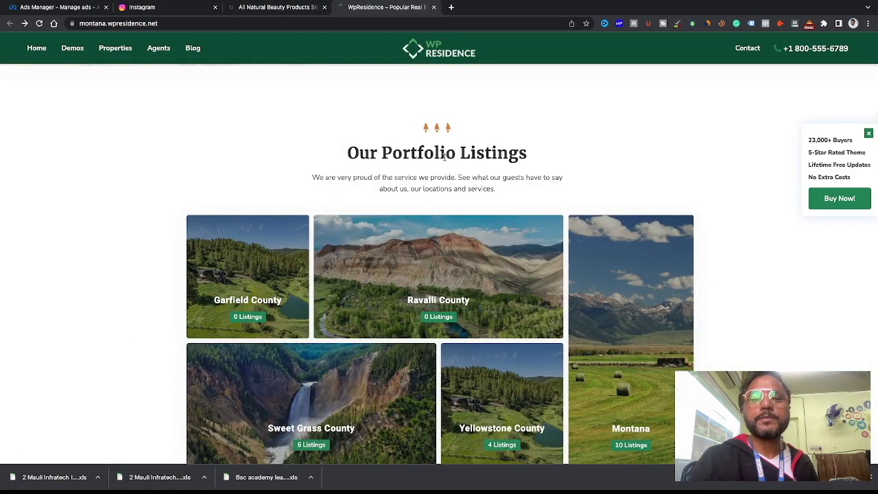
drag(528, 190, 310, 177)
- Switch to Copy.ai in Safari and clear the existing product description
key(super+Tab)
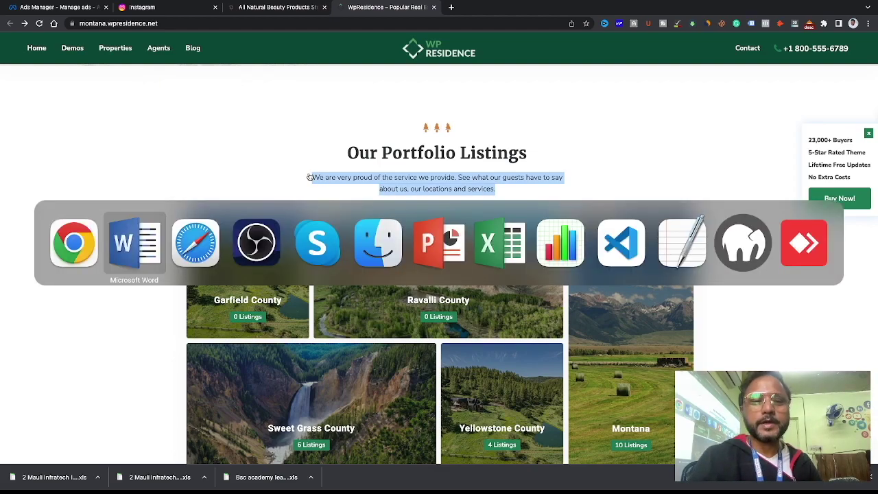
key(super+Tab)
key(super+Tab)
key(Tab)
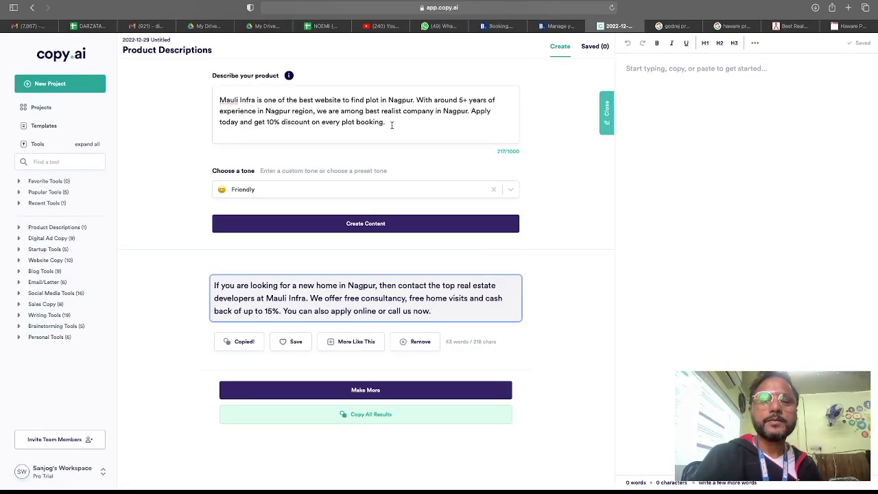
click(394, 127)
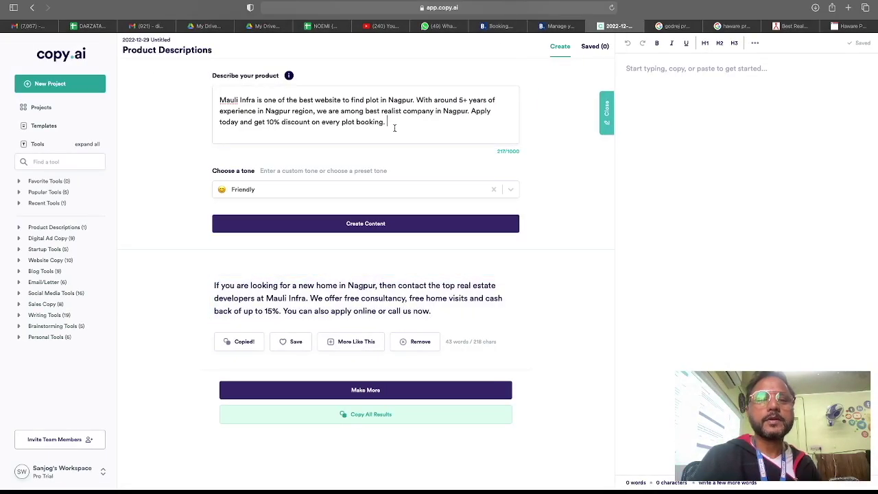
key(super+a)
key(BackSpace)
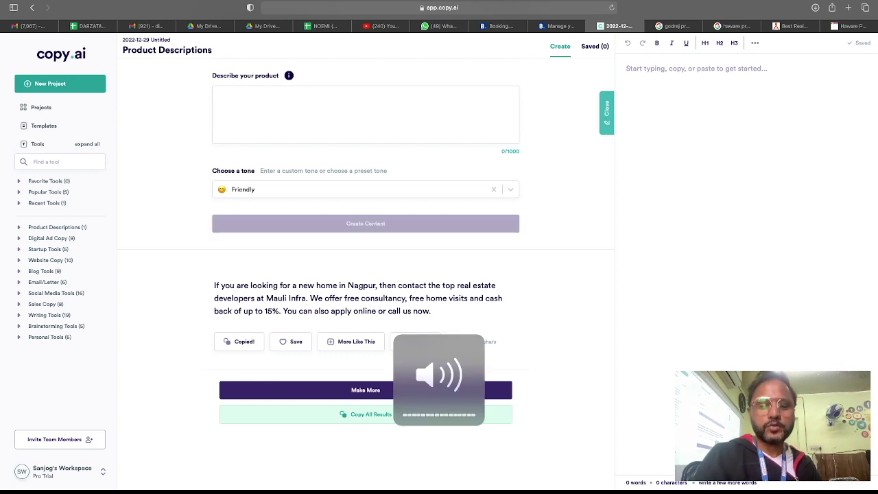
- Paste the copied text as the product description and reword its first sentence to "We are very proud to offer best plots in Nagpur"
key(super+v)
key(alt+BackSpace)
key(alt+BackSpace)
key(alt+BackSpace)
key(alt+BackSpace)
key(alt+BackSpace)
key(super+equal)
key(super+equal)
key(super+equal)
text(to offer bes)
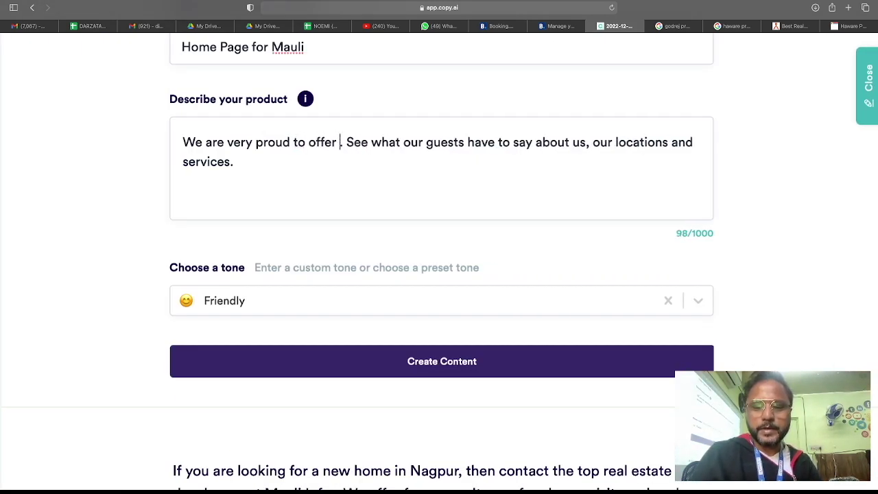
text(t )
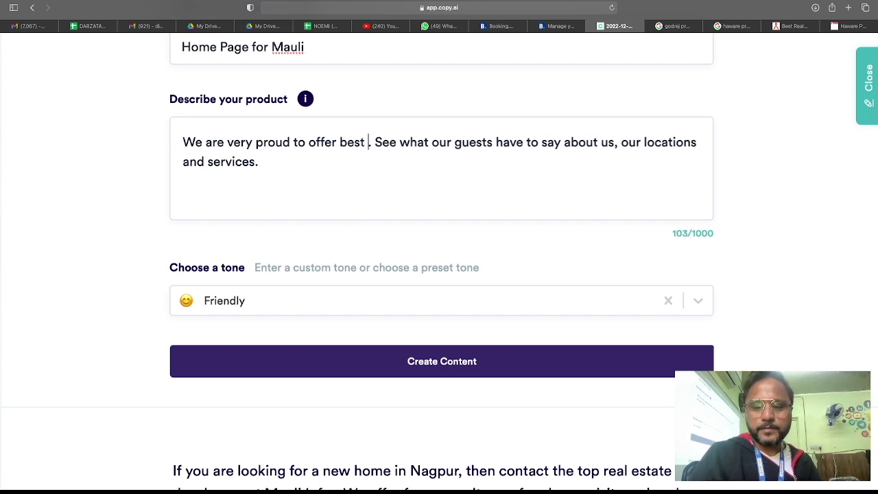
text(plots in )
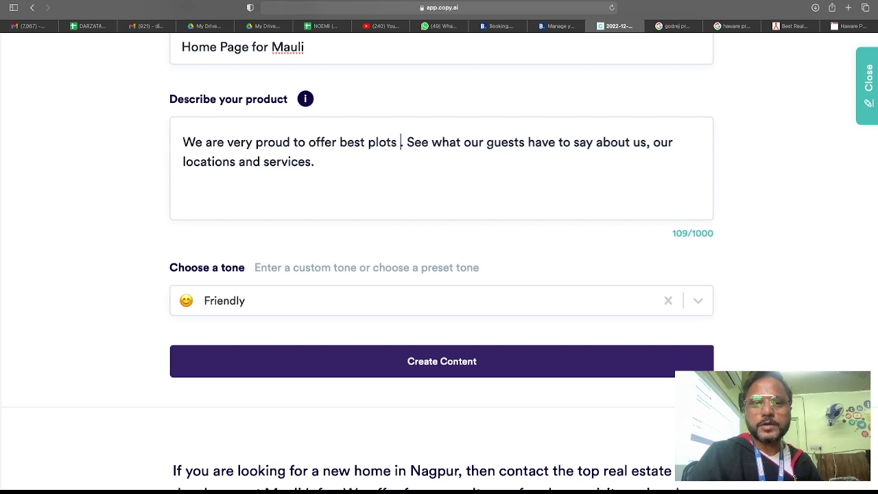
text(Nagpur)
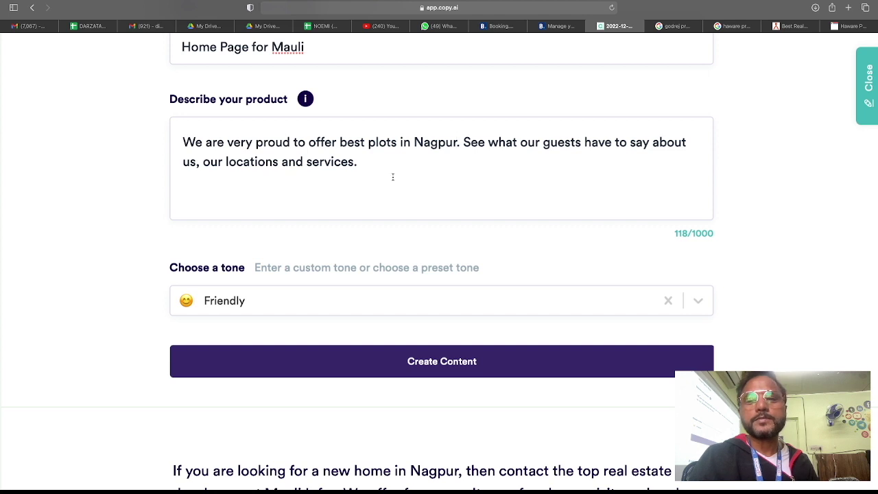
- Generate new content in the Friendly tone and copy the first resulting paragraph about Mauli
scroll(246, 194, down, 1)
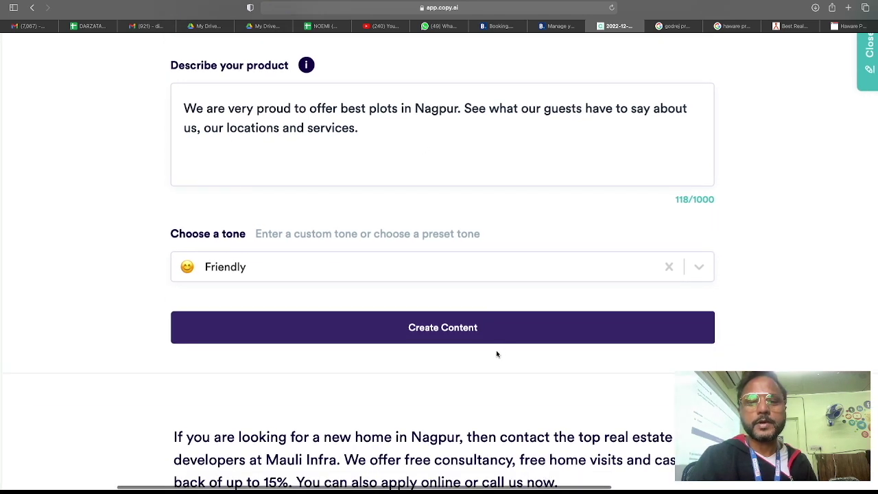
click(466, 335)
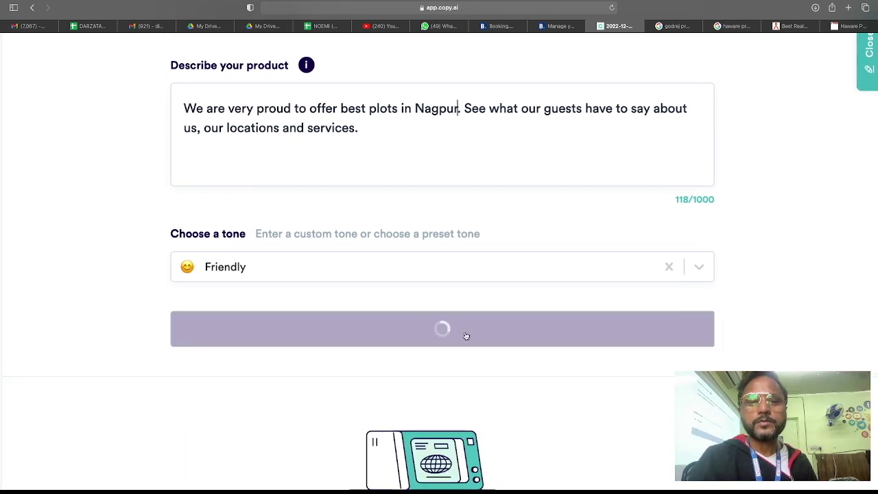
key(super+0)
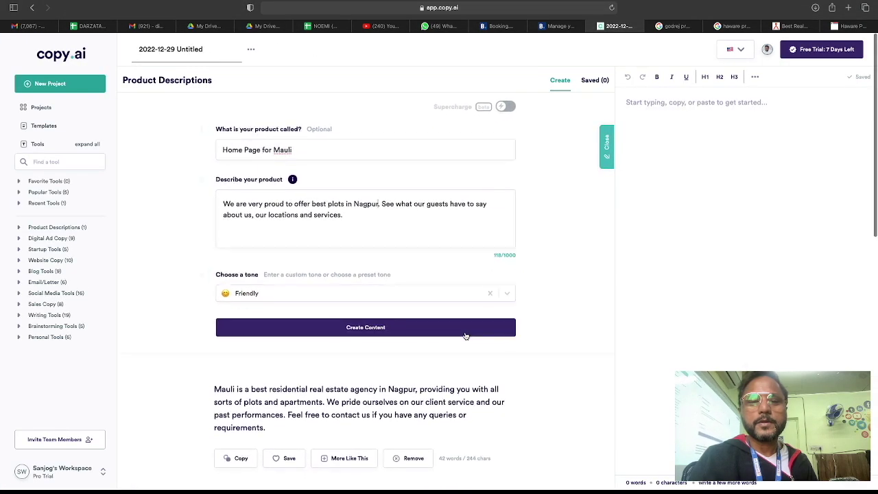
scroll(351, 412, down, 2)
drag(266, 353, 210, 318)
key(super+c)
- Return to the Word document, write the heading "Portfolio" below the home page text and paste the generated "Welcome to Mauli" paragraph under it
key(super+Tab)
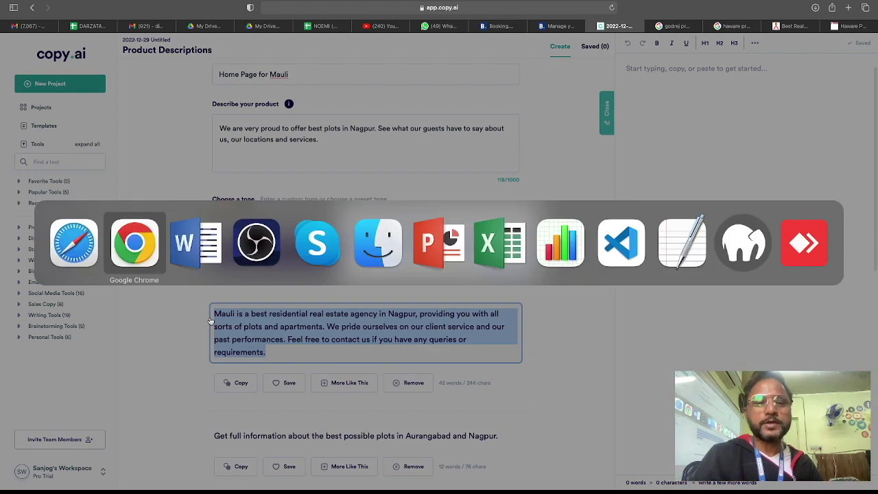
key(super+Tab)
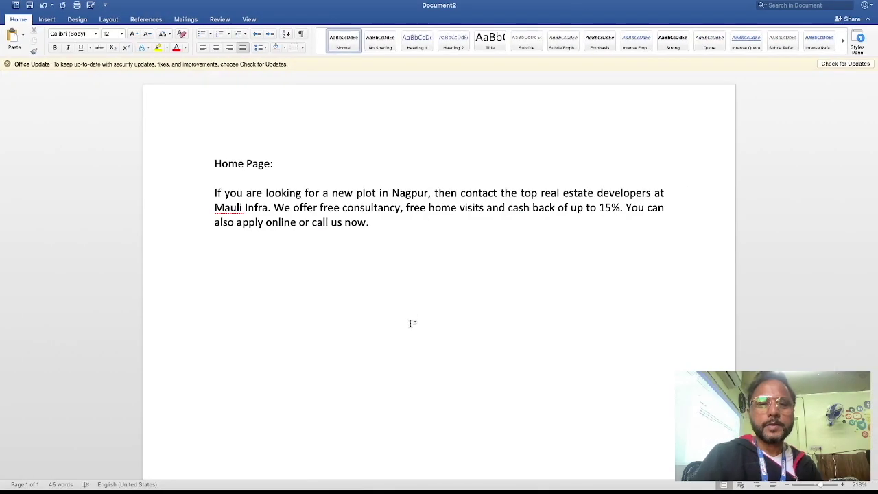
key(super+Tab)
key(super+Tab)
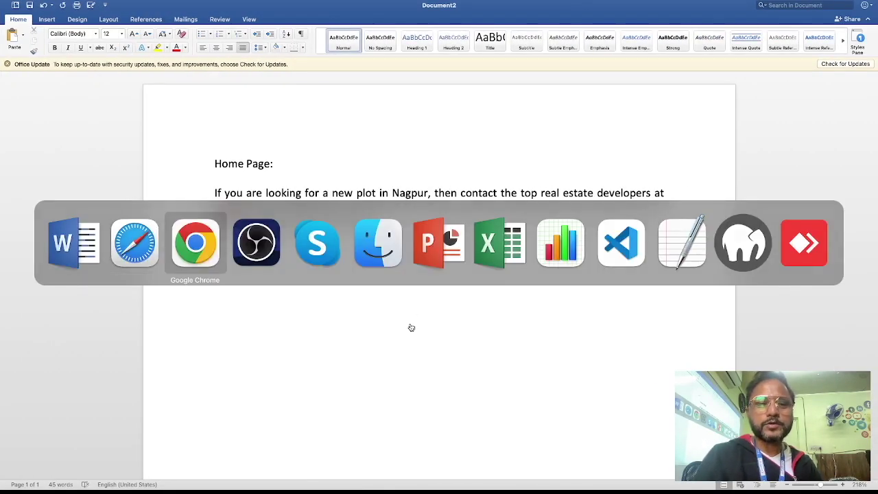
key(super+Tab)
text(Port)
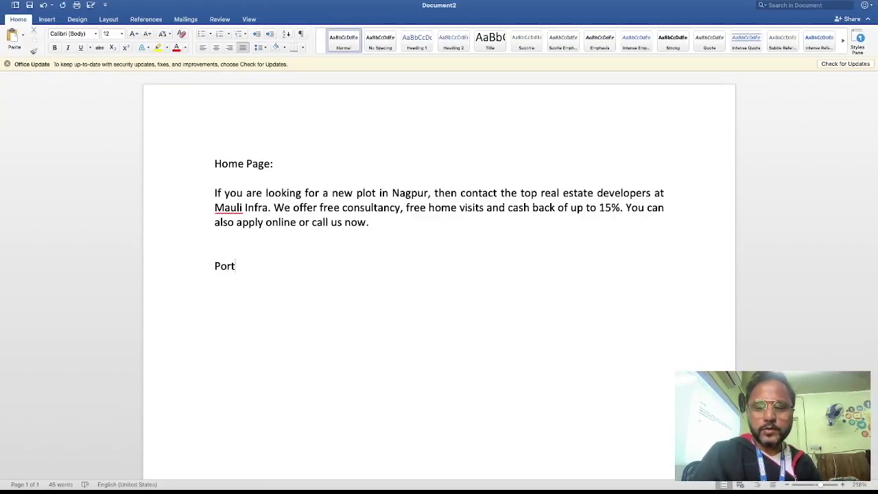
text(p)
key(BackSpace)
text(foli)
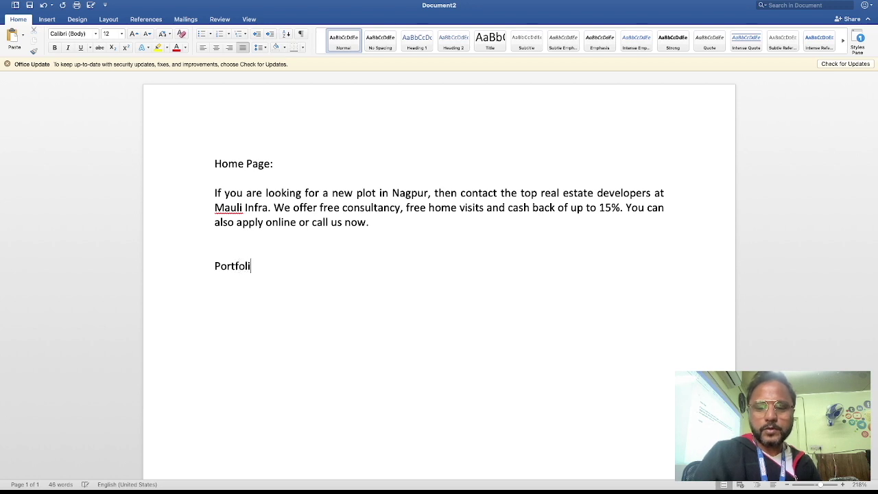
text(o)
key(Return)
key(ctrl+v)
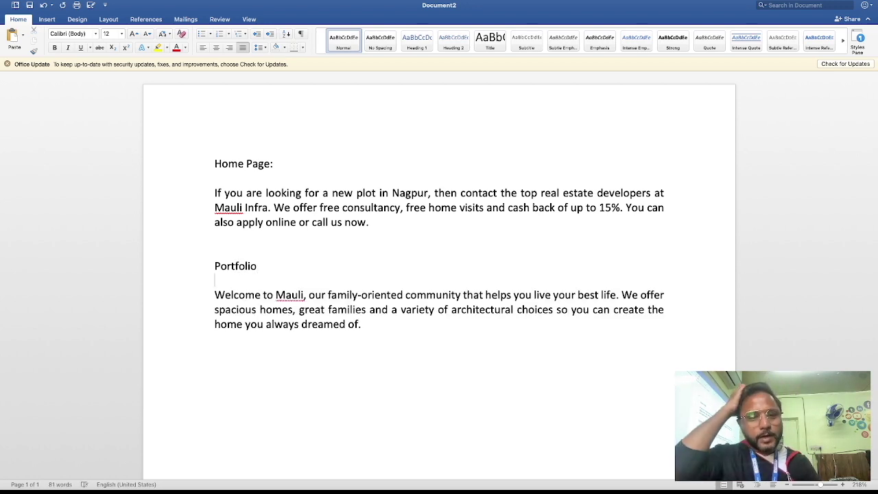
click(351, 286)
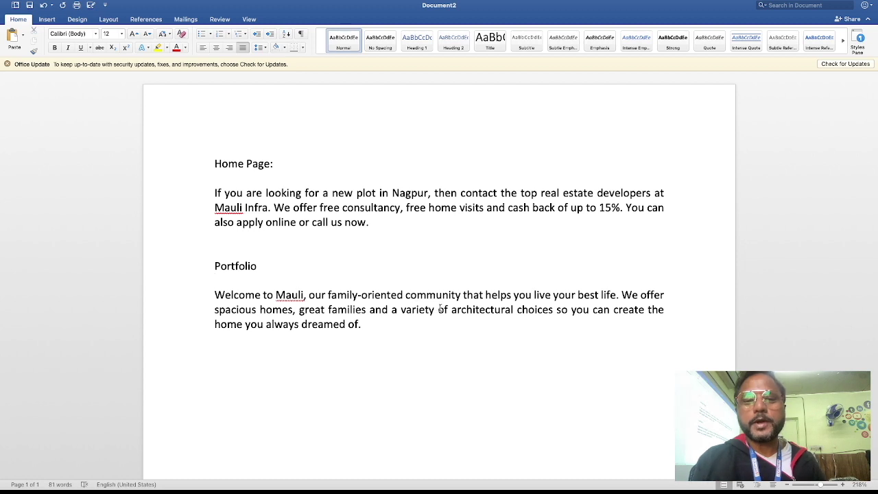